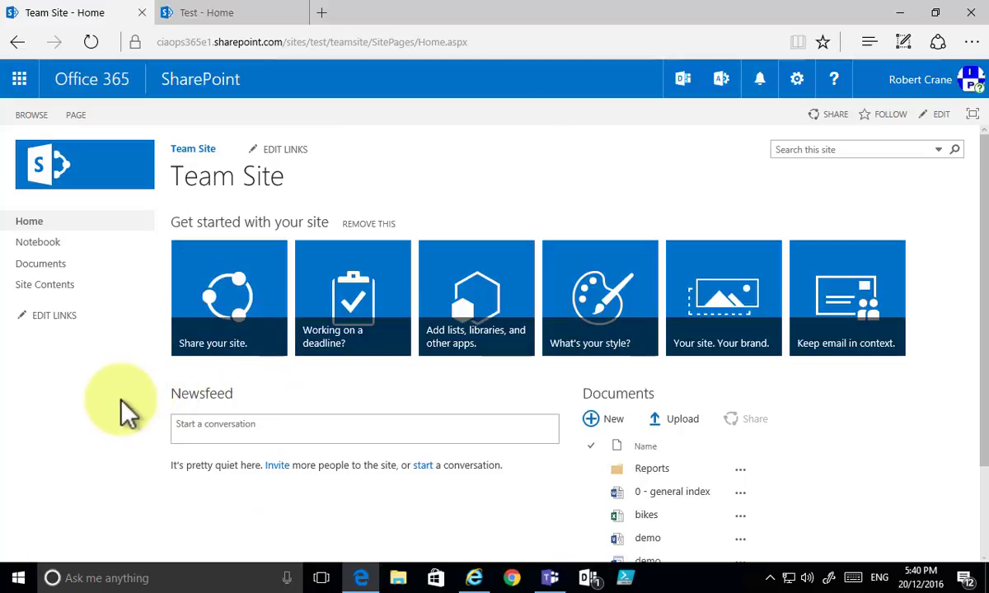
Step: Glance at the Documents library, then reach the Team Site's permissions page through Site Settings
left_click(64, 279)
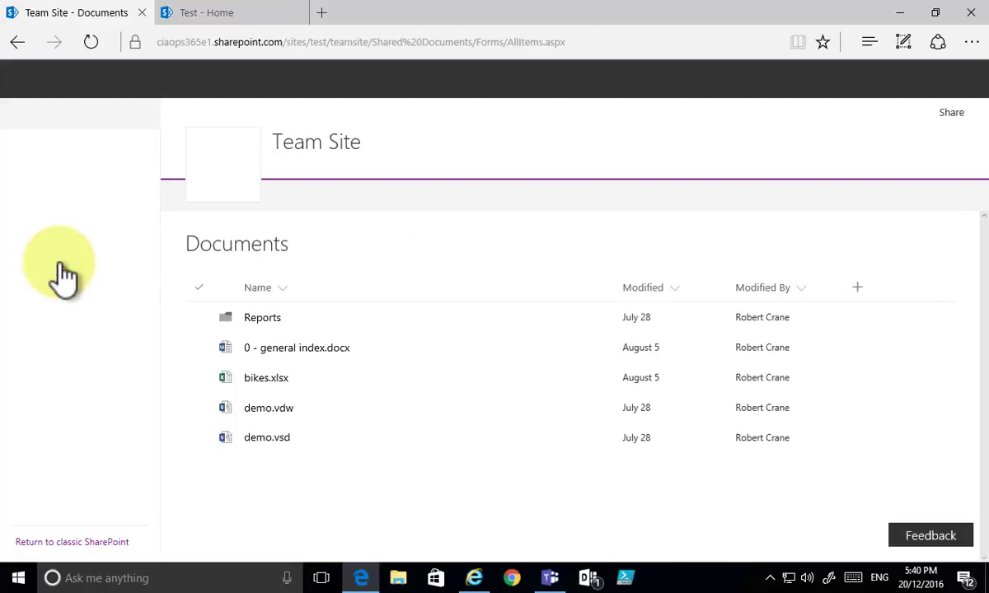
left_click(41, 159)
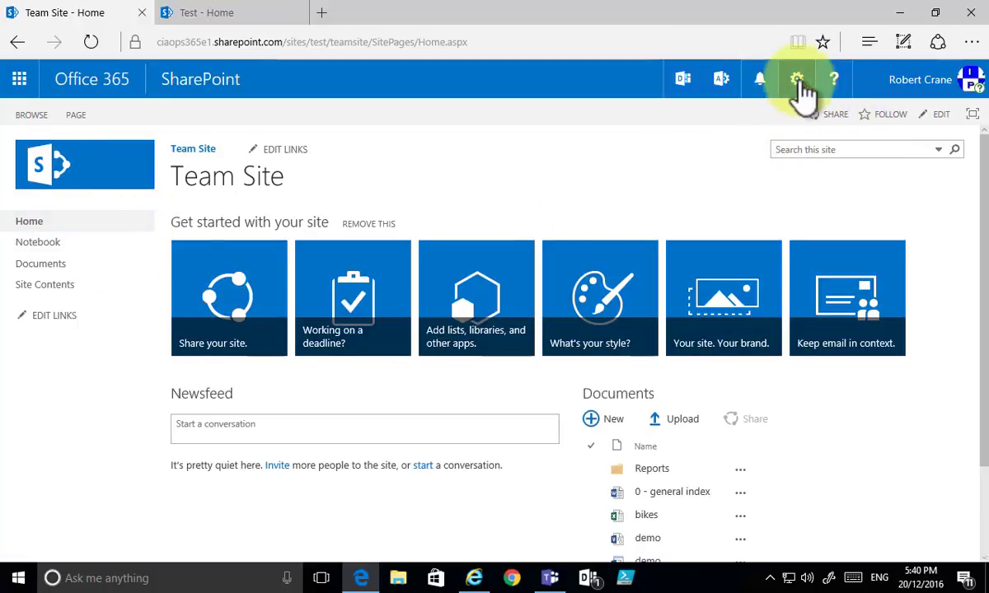
left_click(797, 79)
left_click(759, 359)
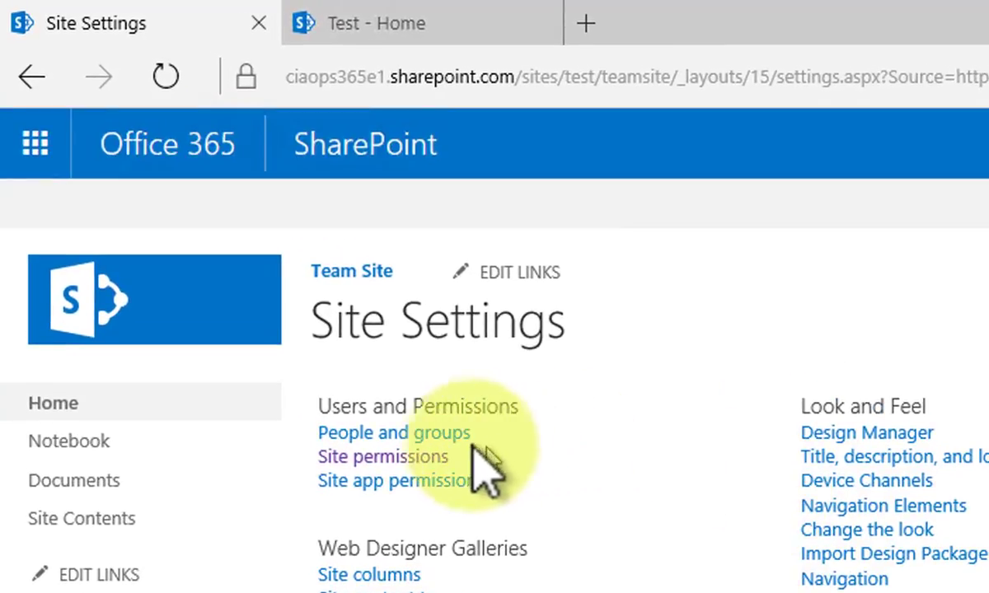
left_click(427, 465)
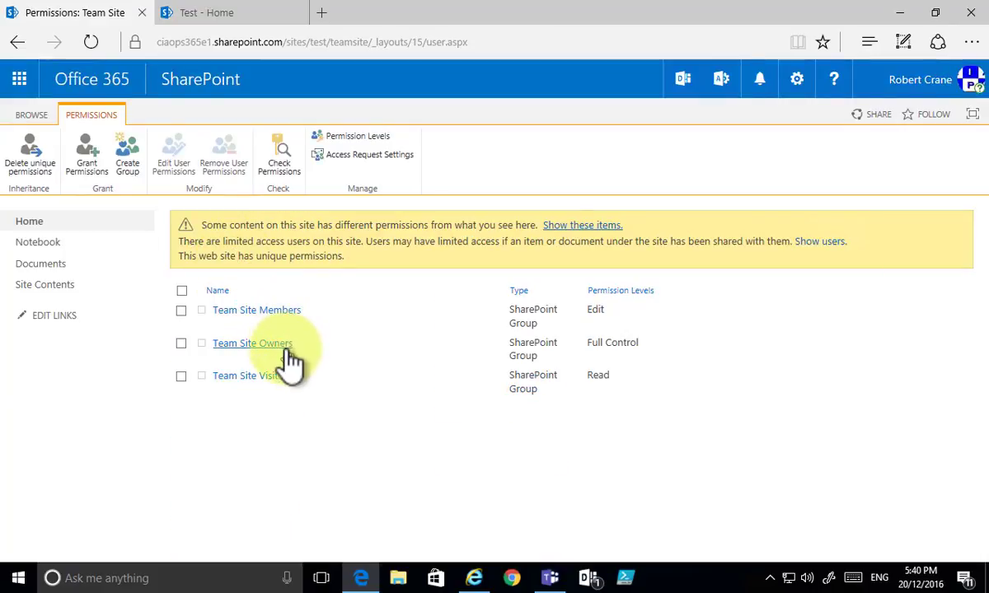
Step: Review who belongs to Team Site Members, then move to the member's InPrivate window
left_click(284, 314)
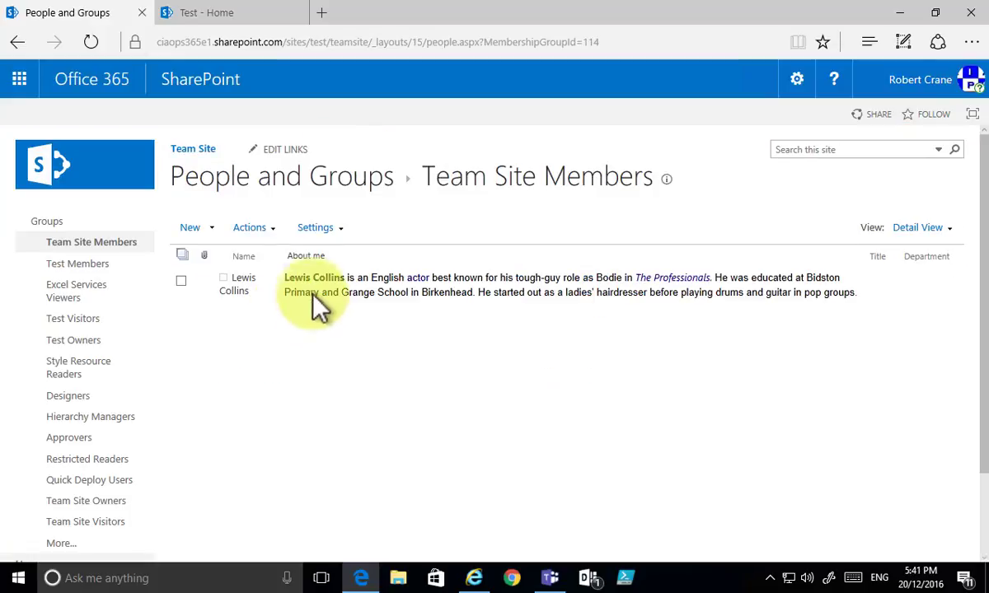
left_click(17, 42)
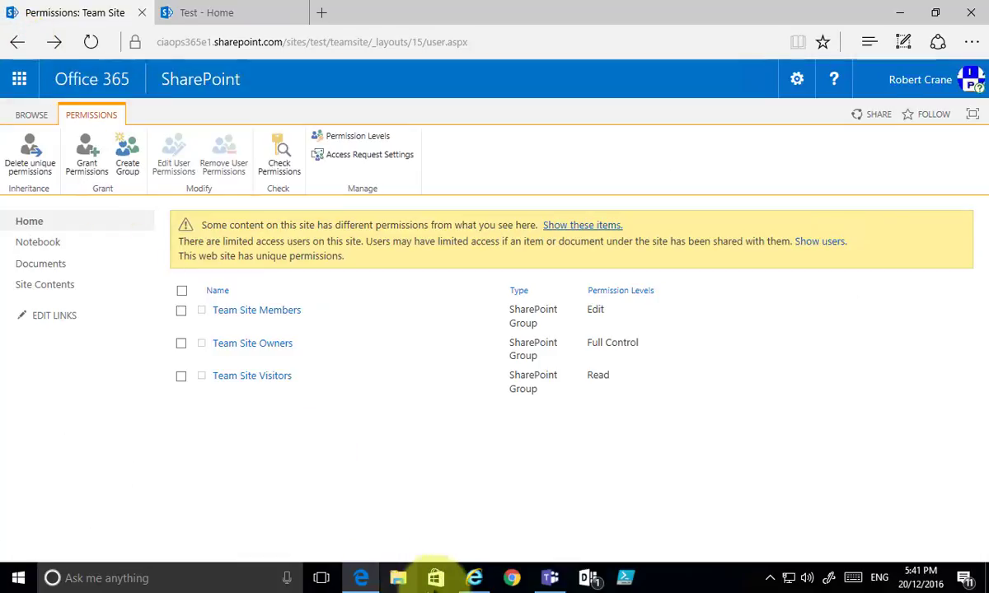
left_click(474, 577)
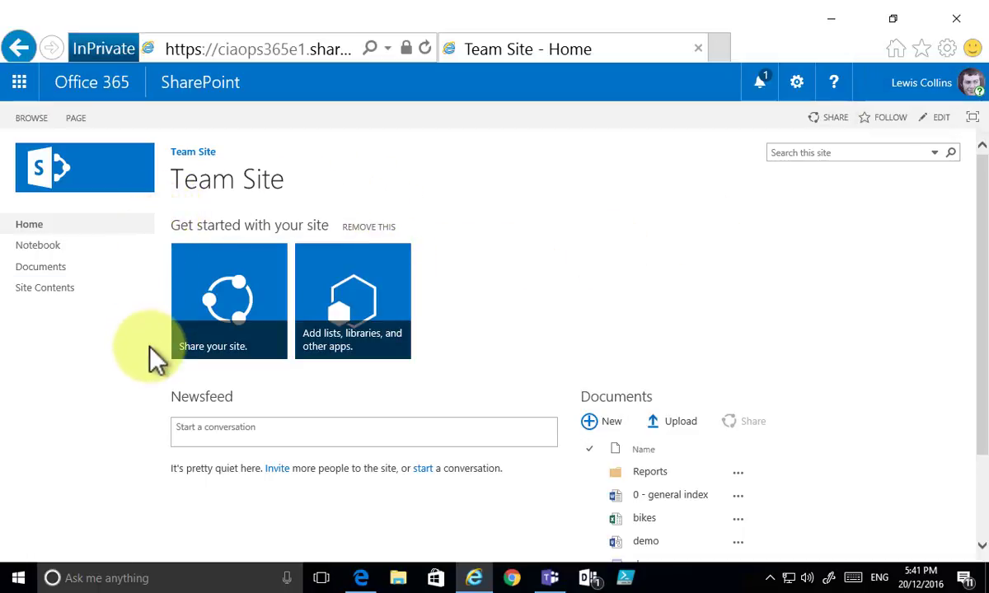
Step: As the member, delete 0 - general index.docx from the Documents library
left_click(52, 268)
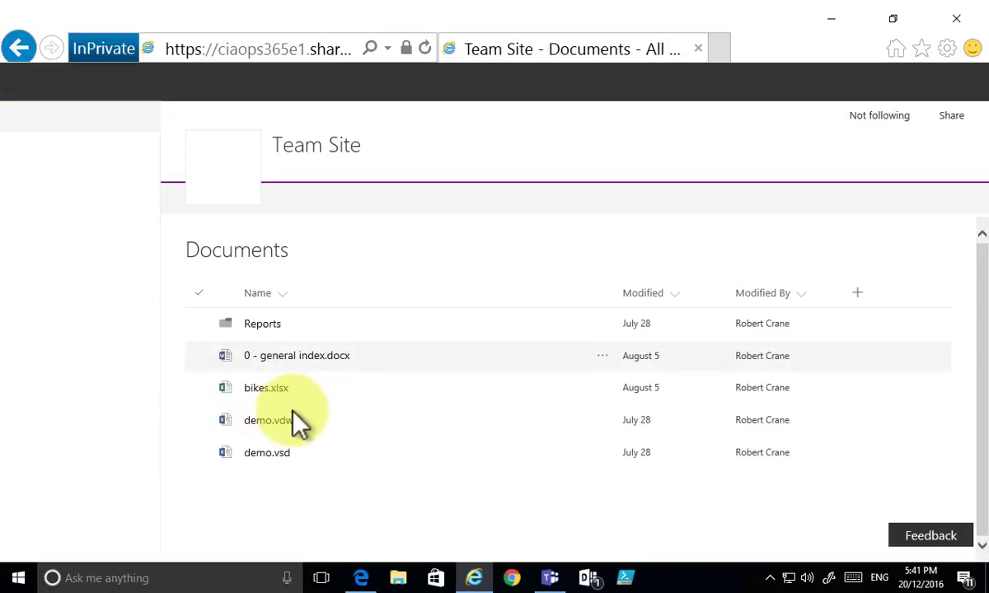
left_click(199, 355)
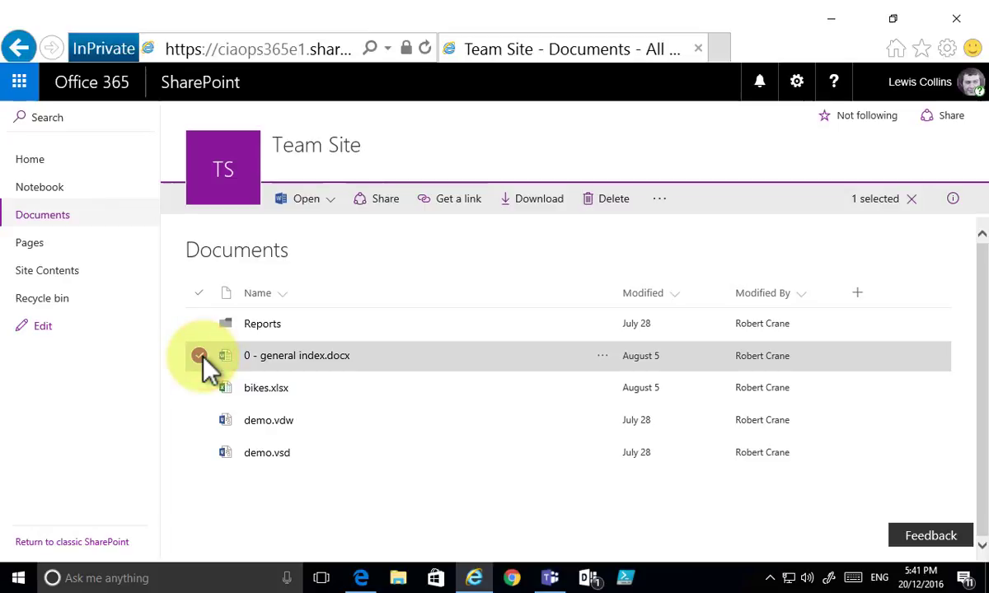
key("Delete")
left_click(488, 354)
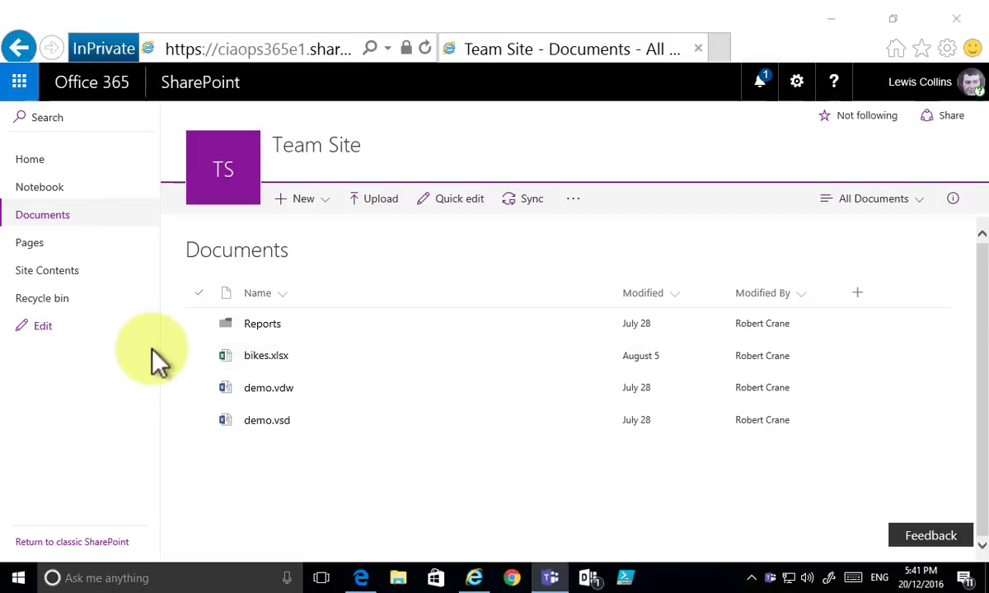
Step: Restore 0 - general index.docx from the site recycle bin and return to Documents
left_click(69, 299)
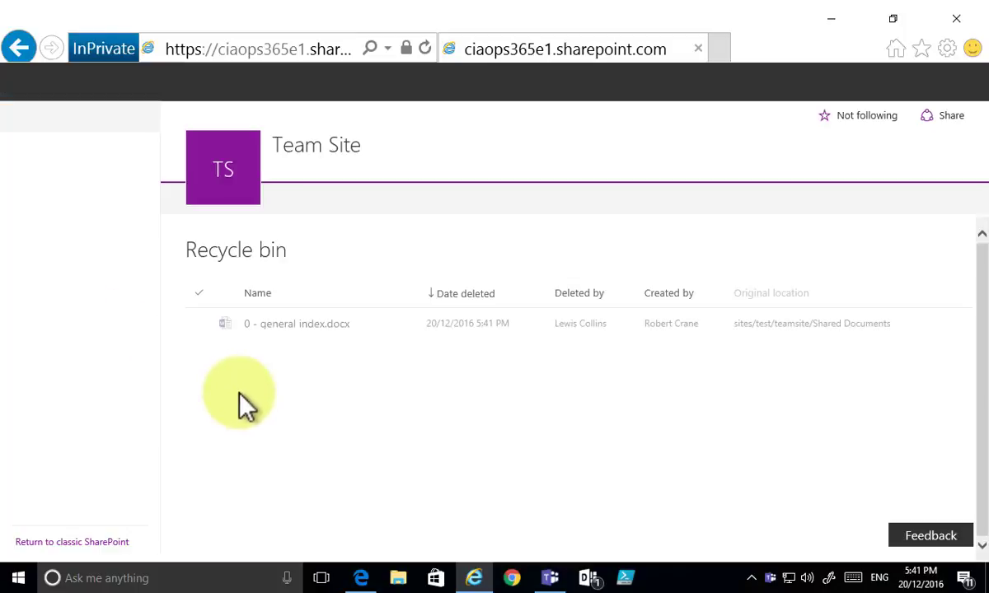
left_click(197, 327)
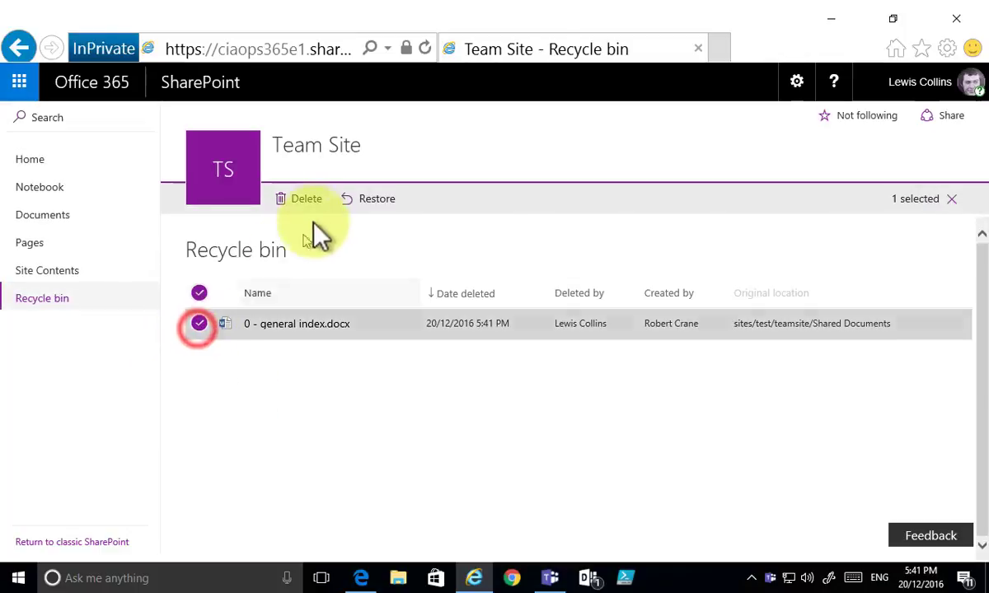
left_click(362, 199)
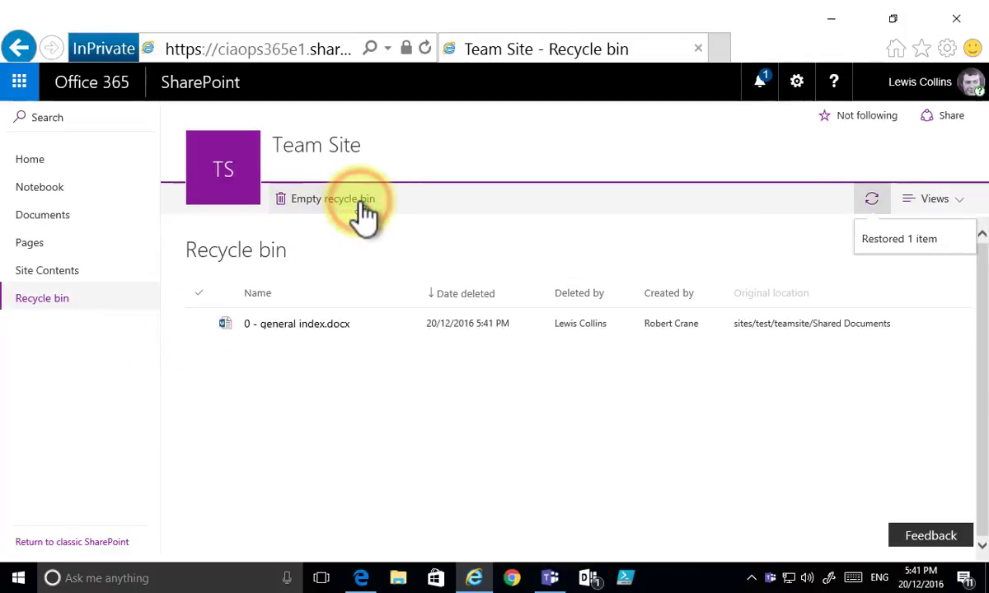
left_click(65, 213)
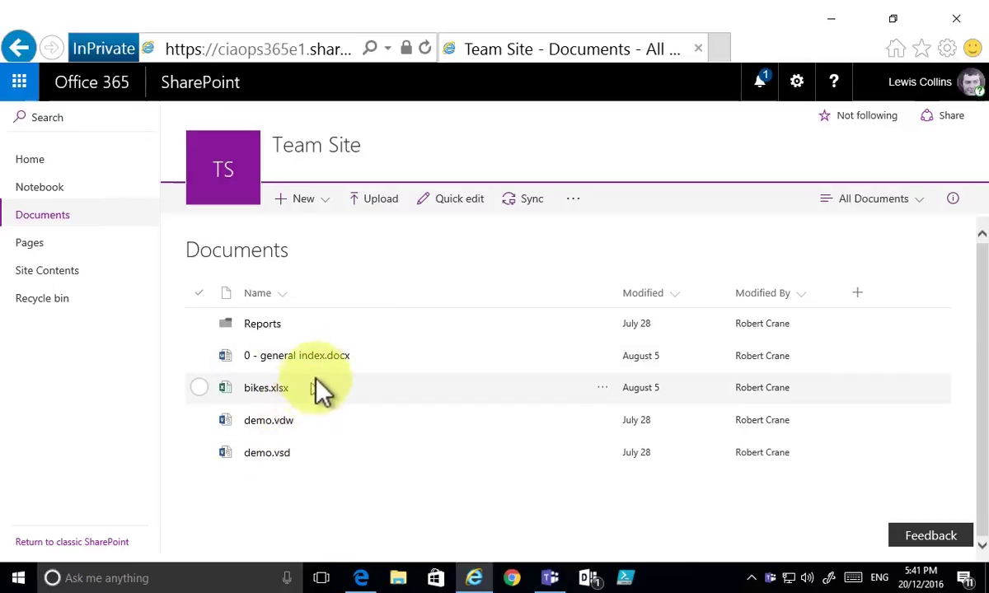
Step: Back in the owner's Edge window, open the Team Site's Permission Levels page
left_click(362, 573)
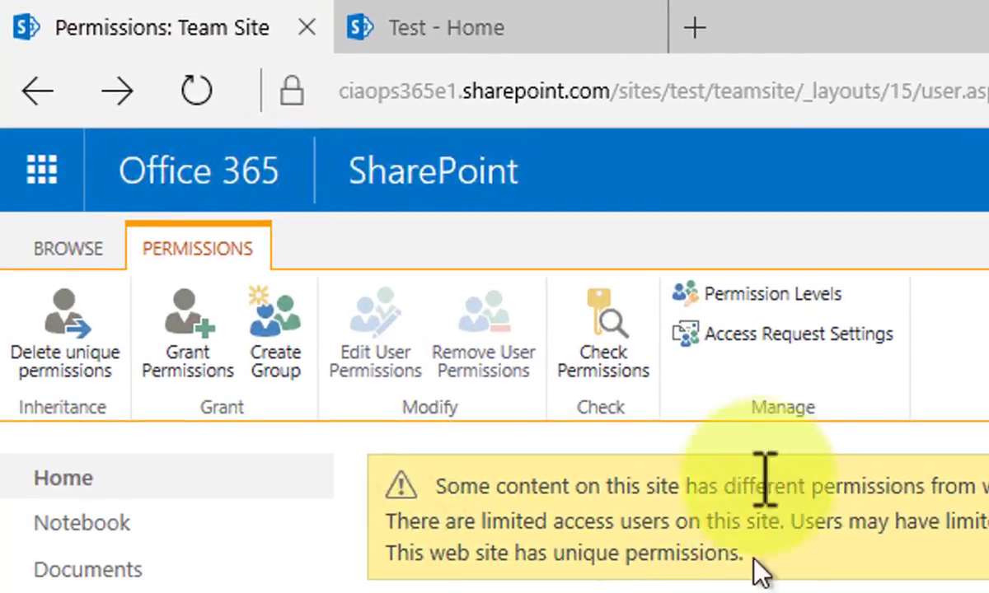
left_click(785, 298)
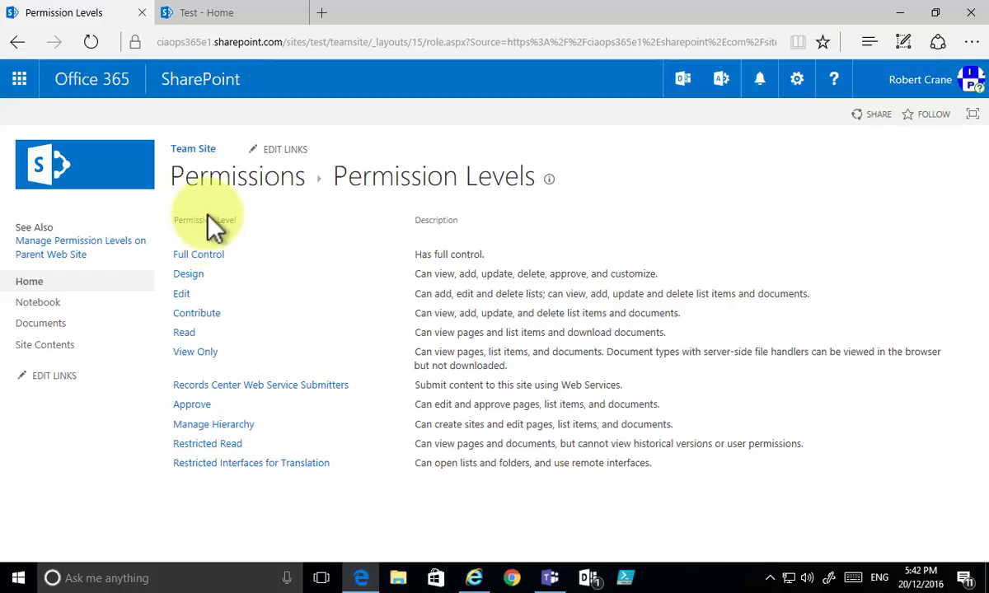
Step: Go to the parent Test site and open its Permission Levels page from Site permissions
left_click(195, 159)
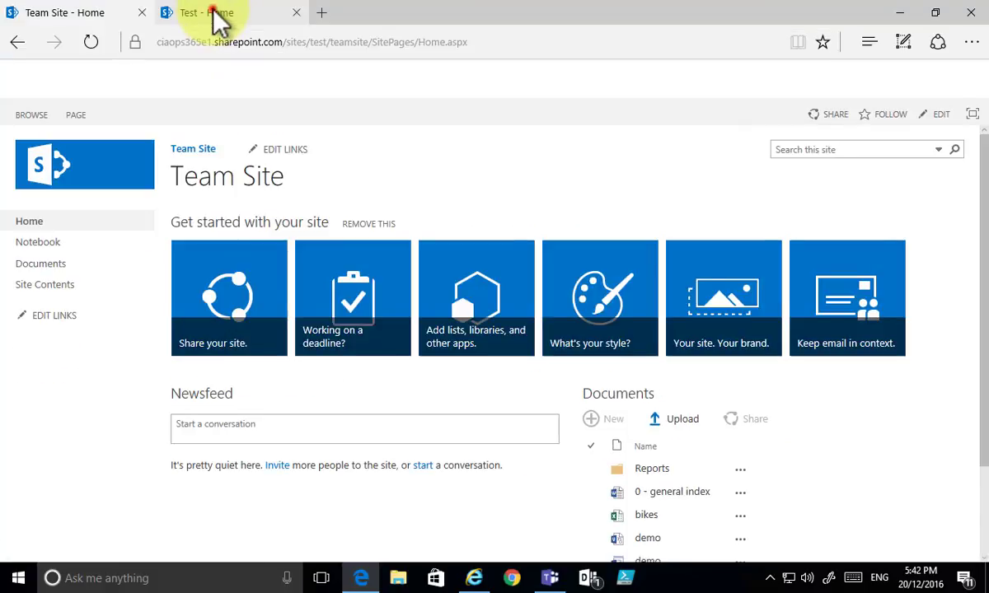
left_click(211, 17)
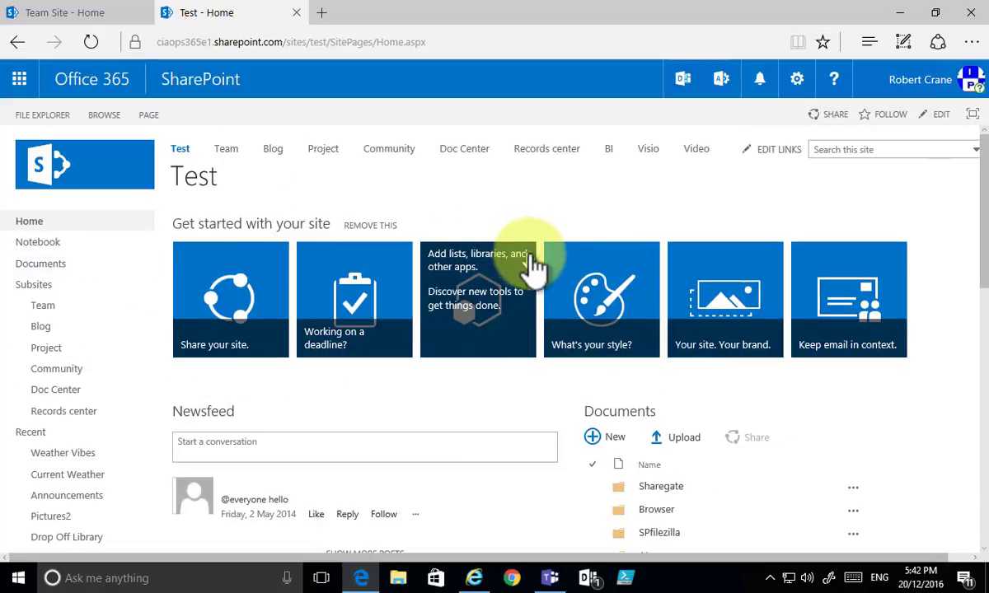
left_click(797, 79)
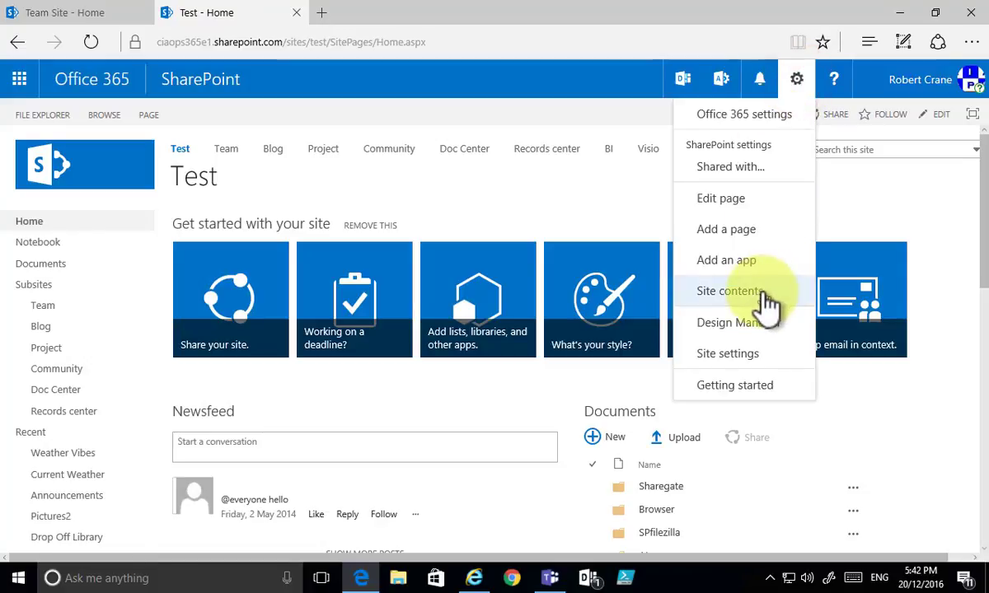
left_click(753, 356)
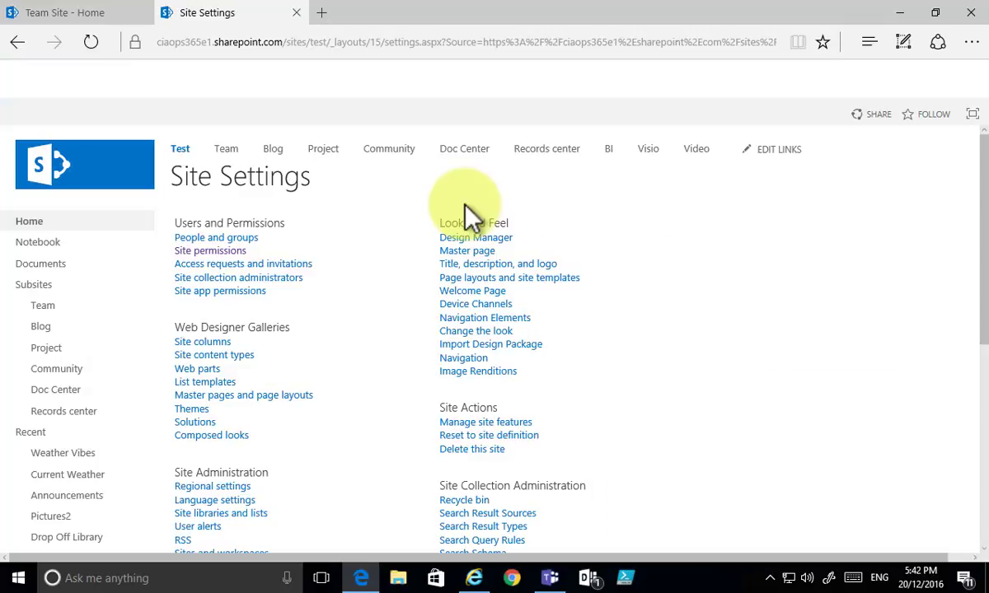
left_click(219, 253)
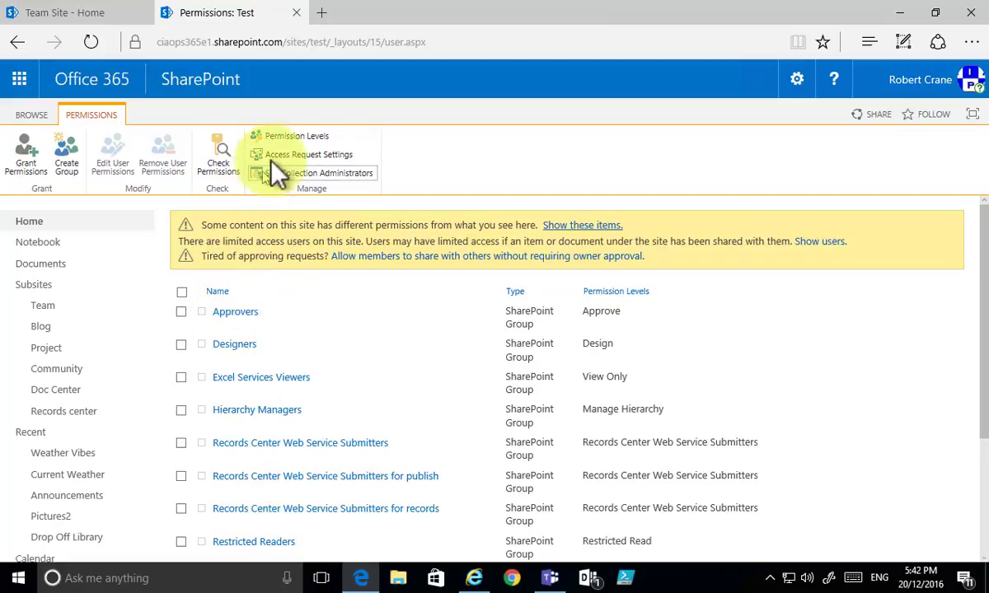
left_click(294, 140)
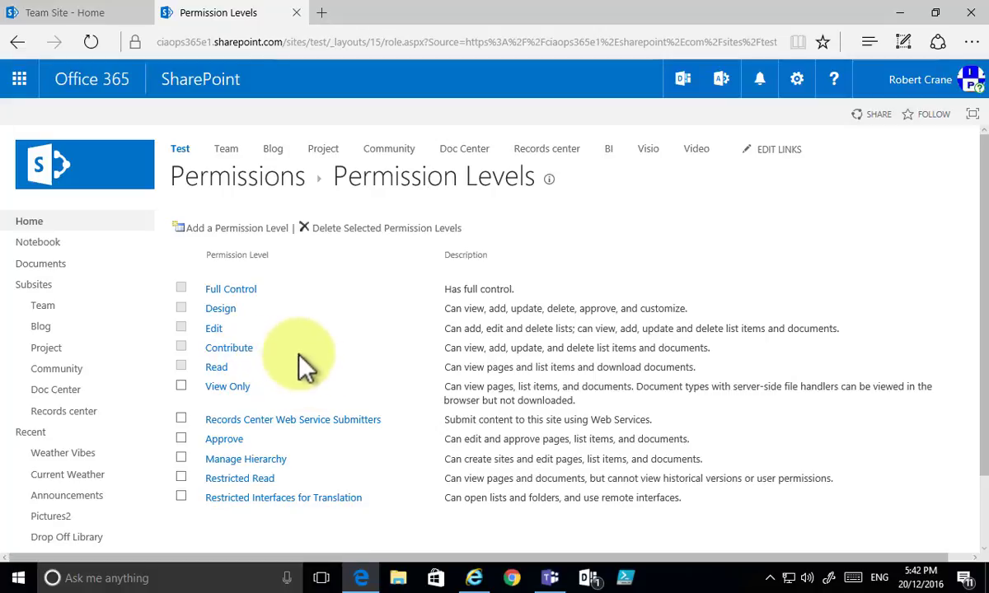
Step: Open the Edit permission level and scroll through all its ticked list, site and personal permissions
left_click(219, 330)
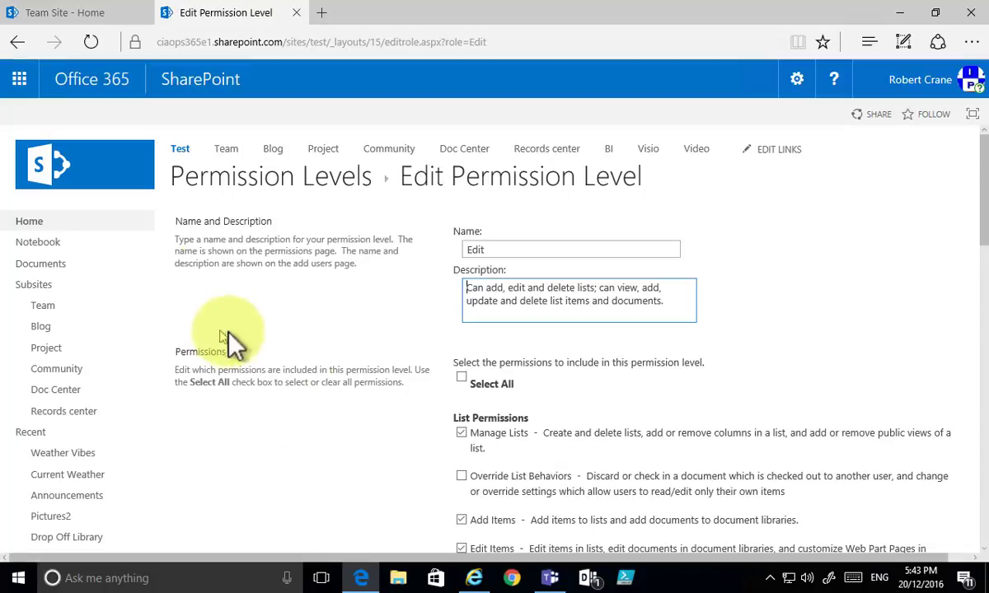
scroll(519, 383, "down", 3)
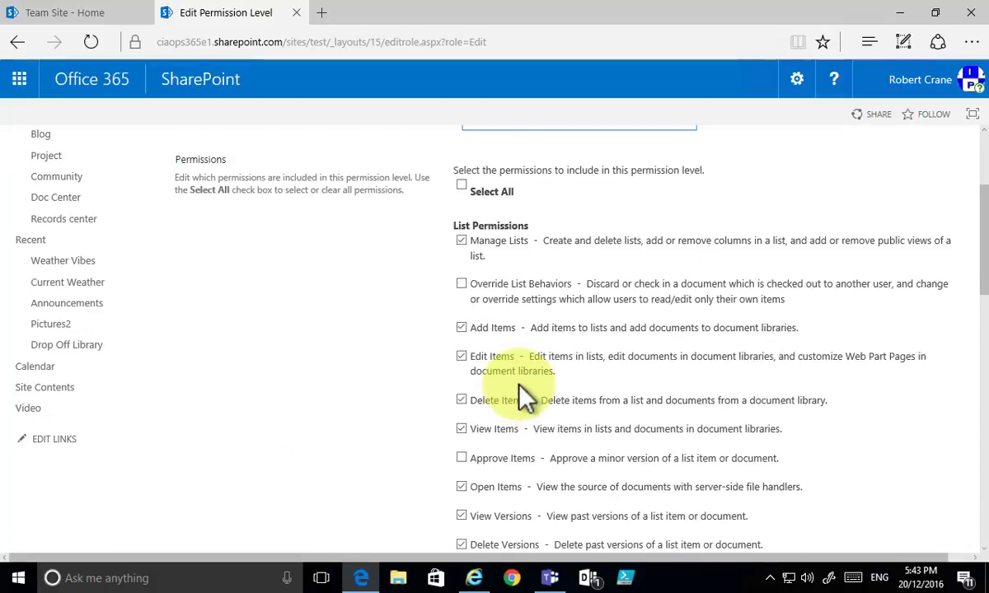
scroll(519, 383, "down", 2)
scroll(521, 394, "down", 2)
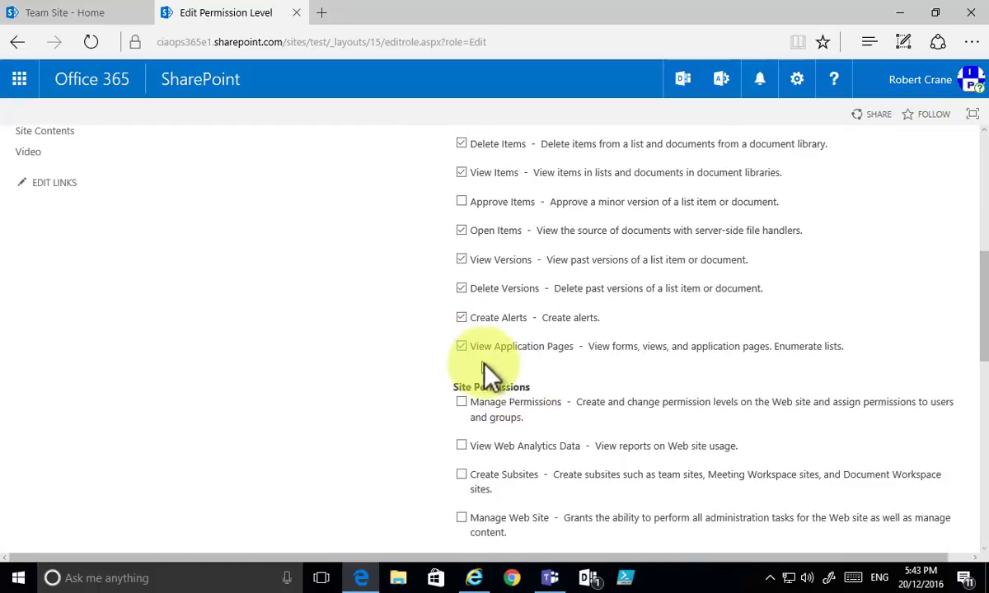
scroll(492, 378, "down", 5)
scroll(490, 375, "down", 3)
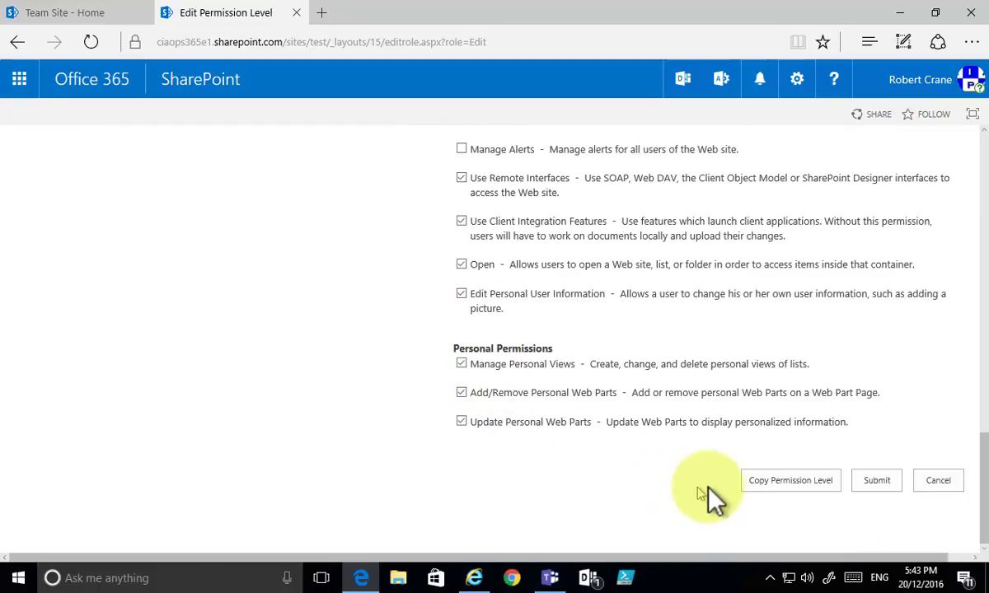
Step: Copy Edit as 'Edit but no delete', clearing Delete Items and Delete Versions, and create it
left_click(796, 485)
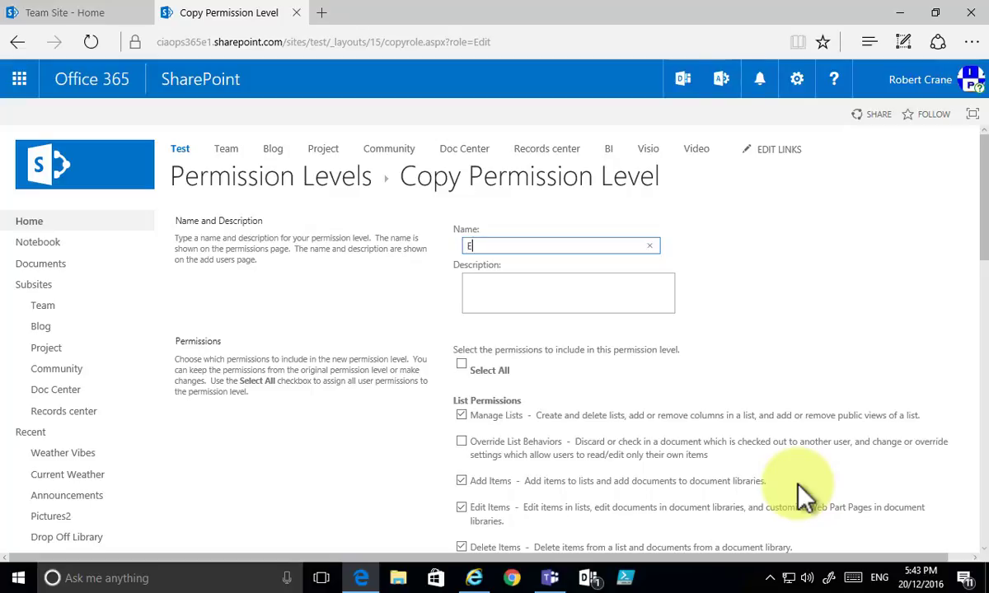
type("t but no delete")
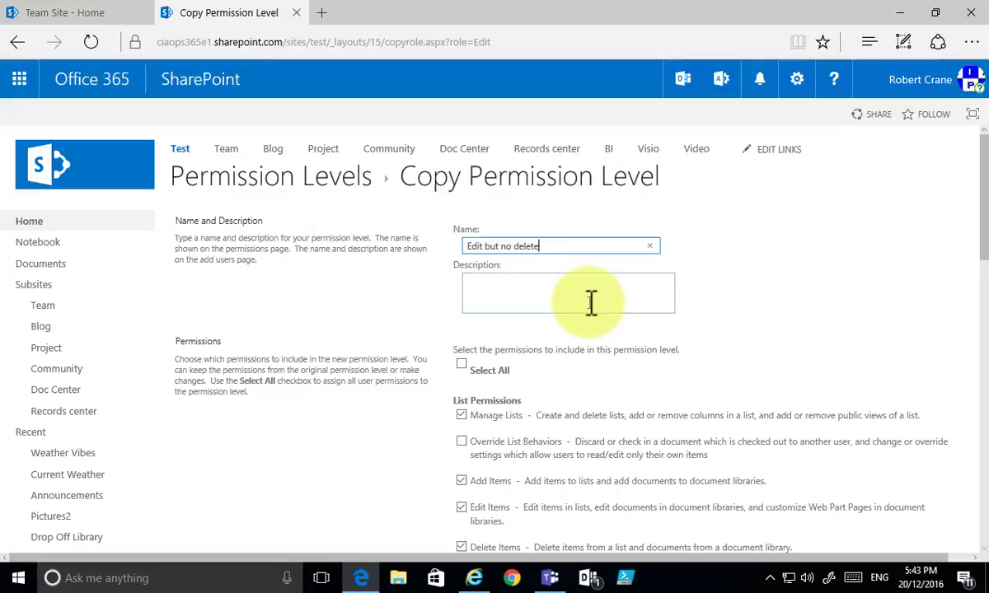
scroll(602, 394, "down", 3)
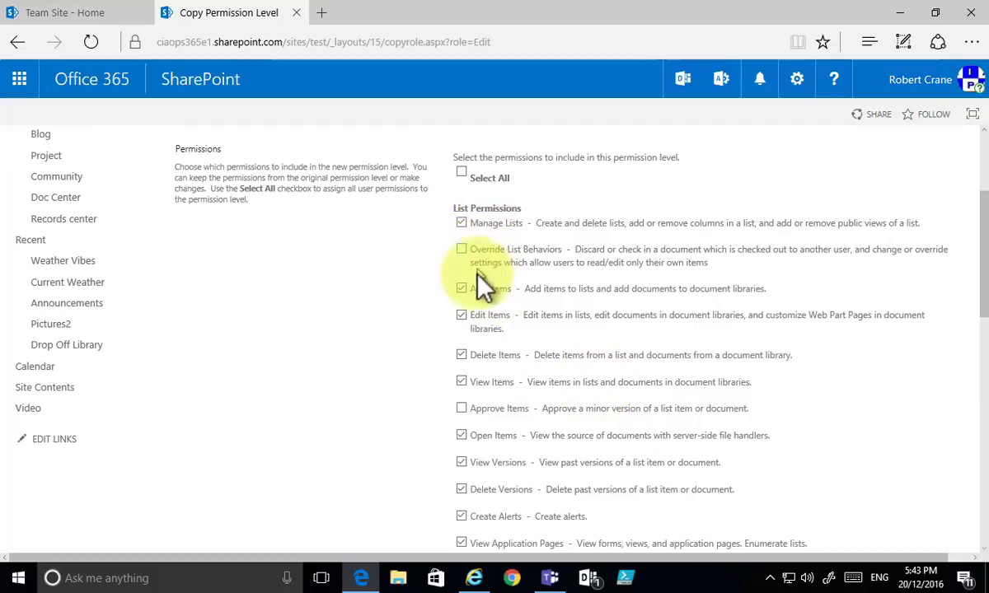
left_click(462, 355)
scroll(466, 363, "down", 2)
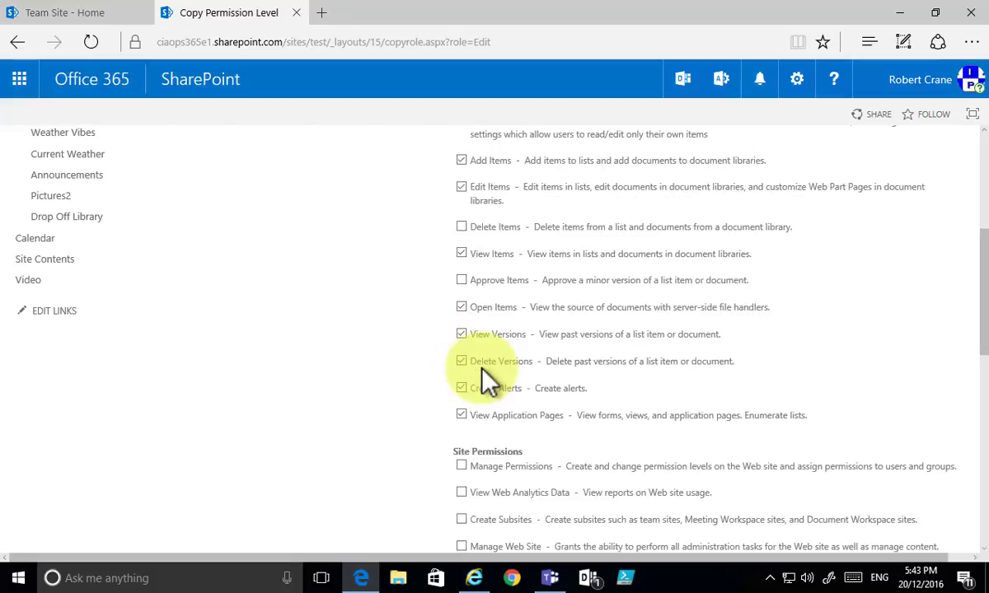
left_click(461, 361)
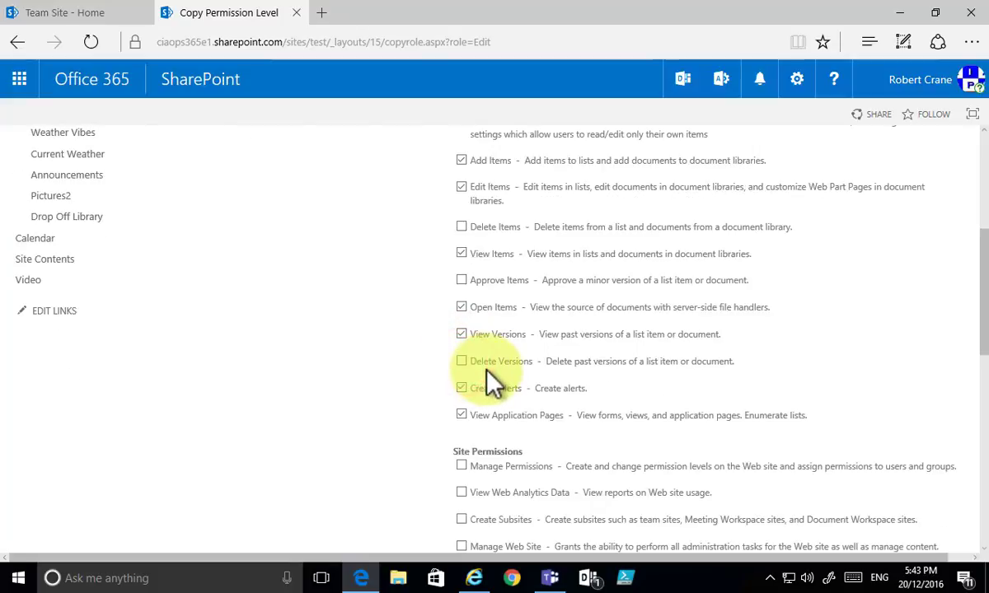
scroll(492, 381, "down", 4)
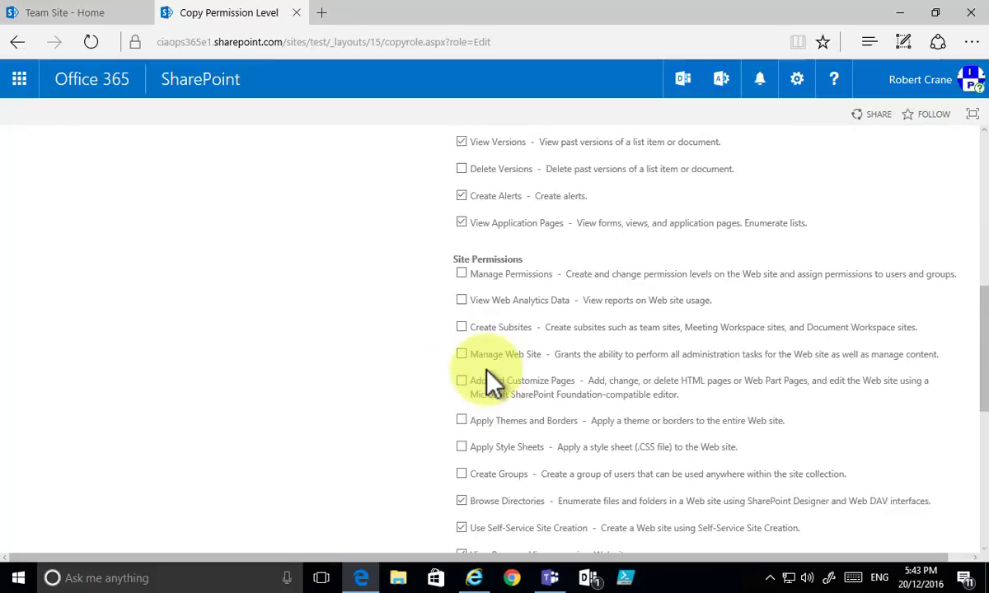
scroll(492, 382, "down", 2)
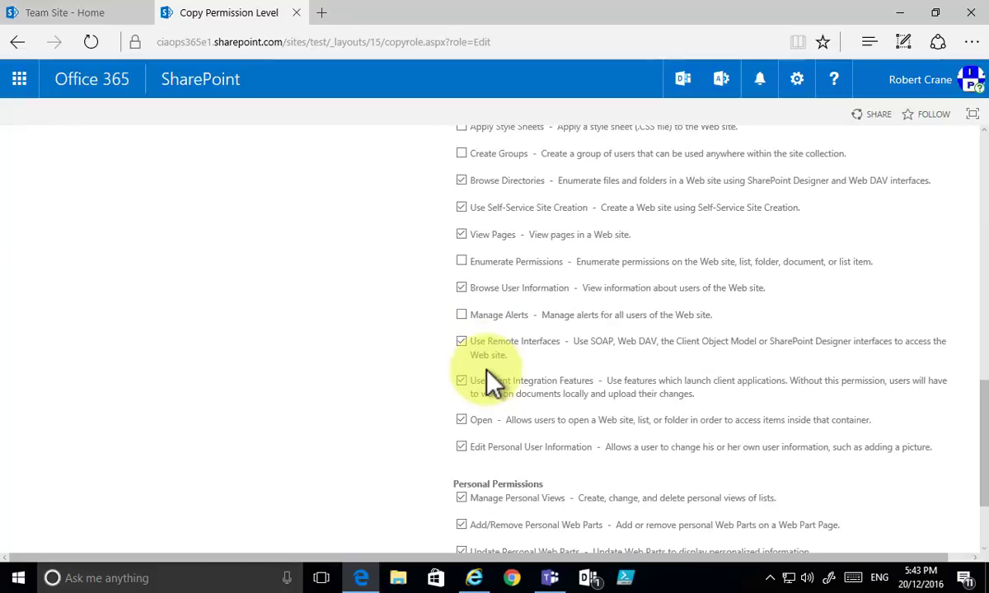
scroll(492, 381, "down", 2)
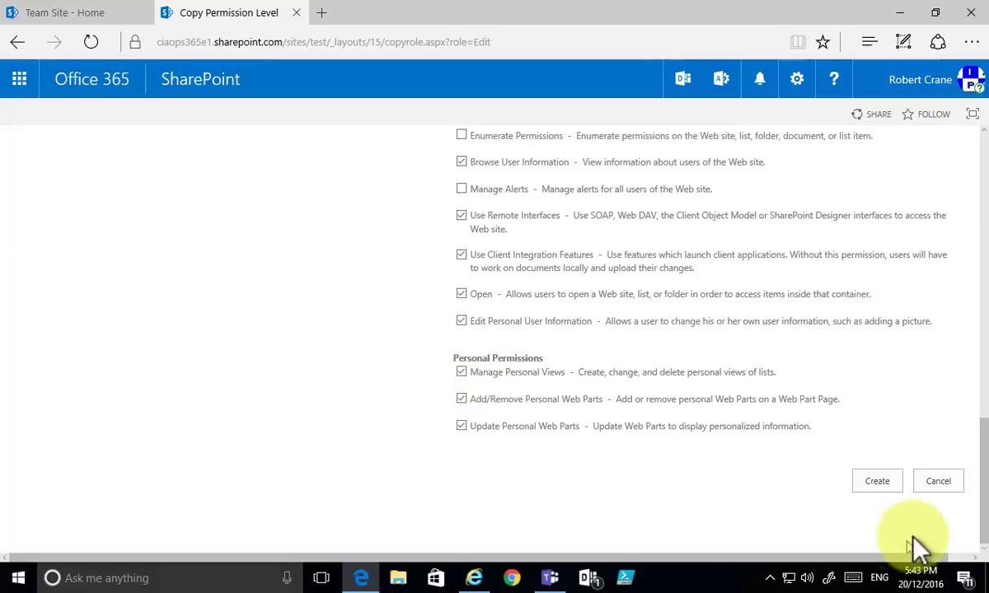
left_click(880, 482)
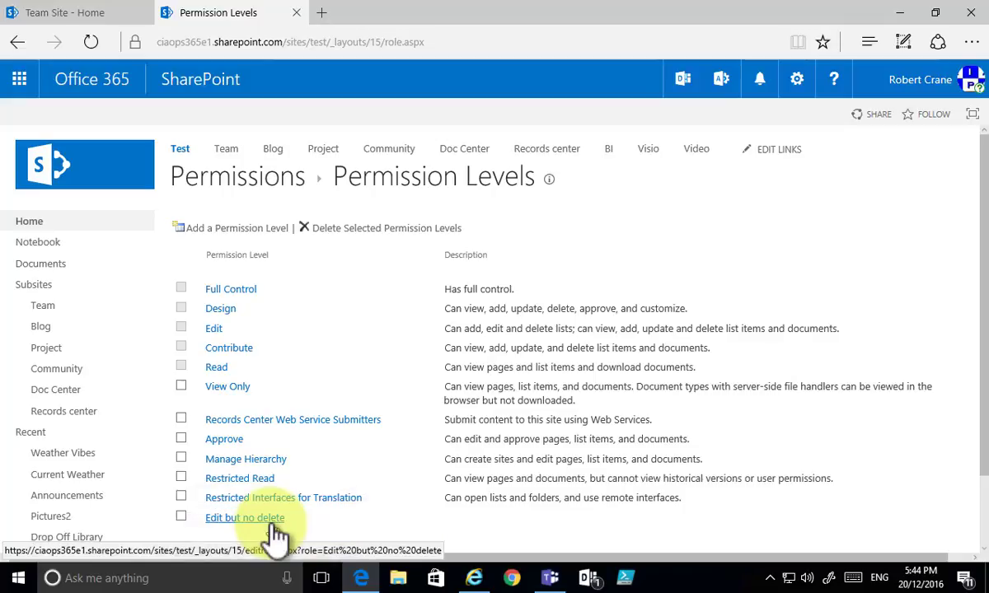
Step: Return to the Team Site - Home tab and open its Documents library
left_click(82, 12)
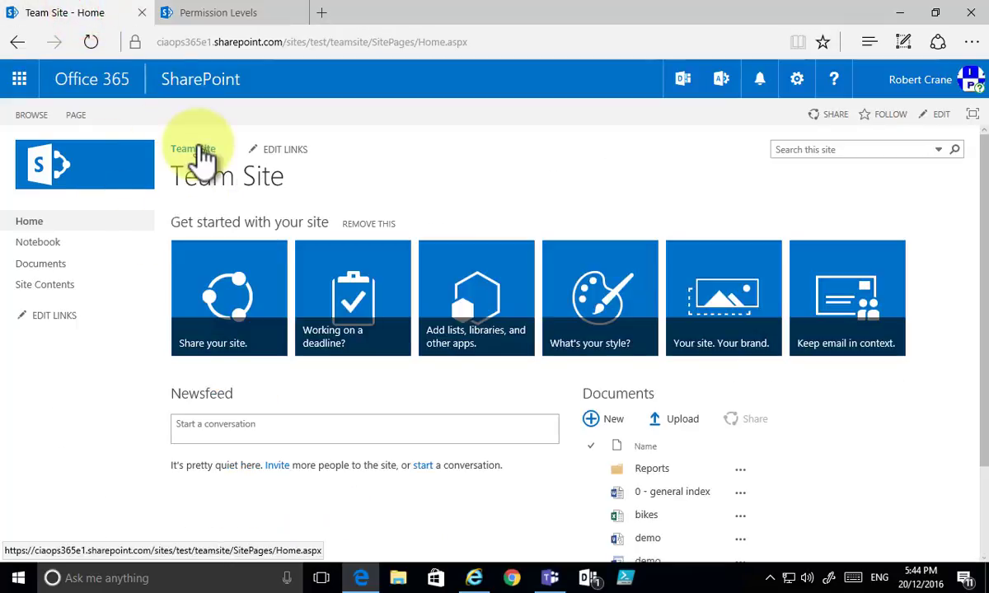
left_click(51, 271)
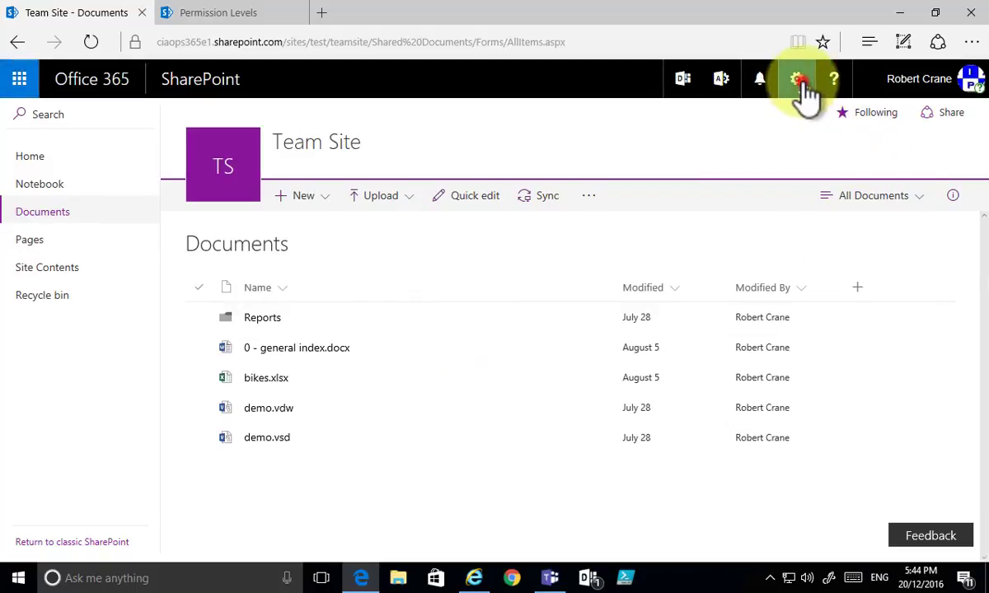
Step: Stop the Documents library inheriting Team Site permissions from its library settings, confirming unique permissions
left_click(798, 79)
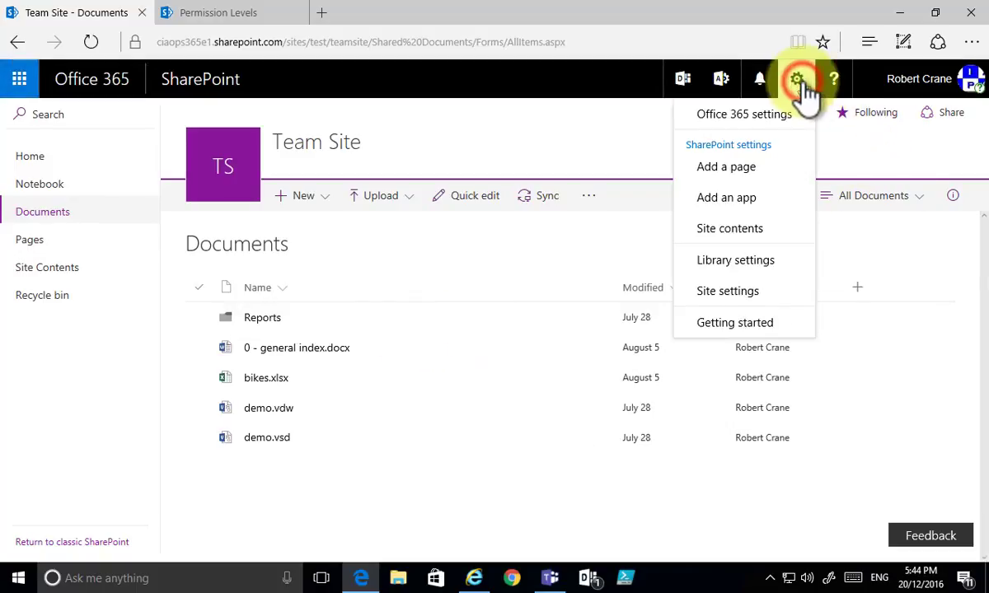
left_click(770, 266)
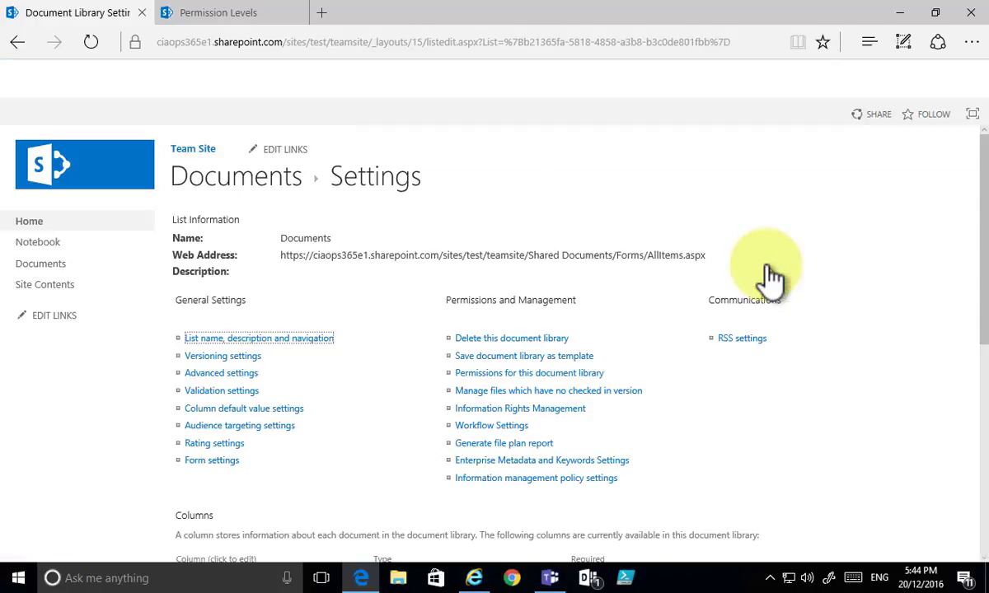
left_click(549, 373)
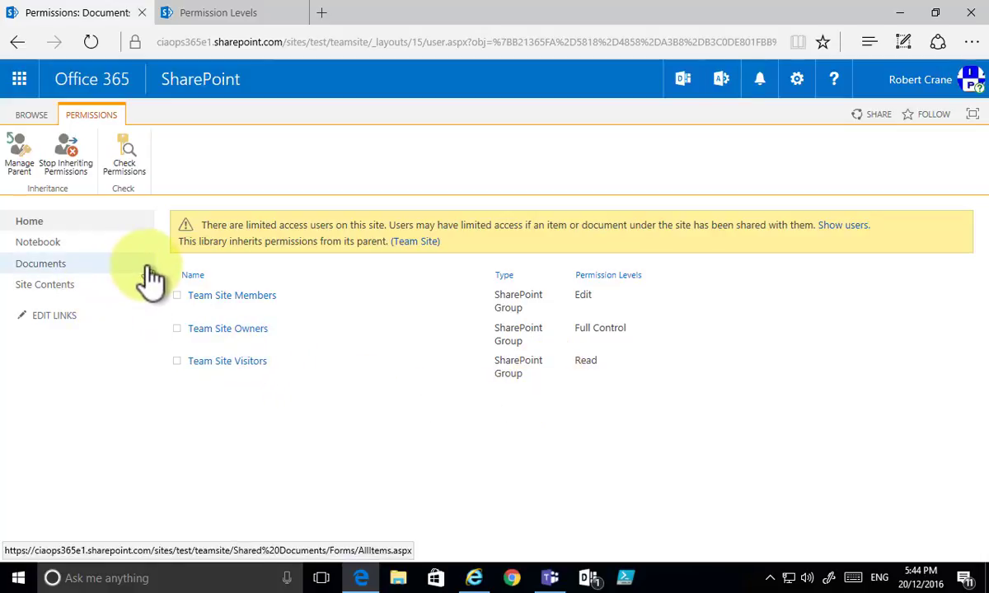
left_click(67, 164)
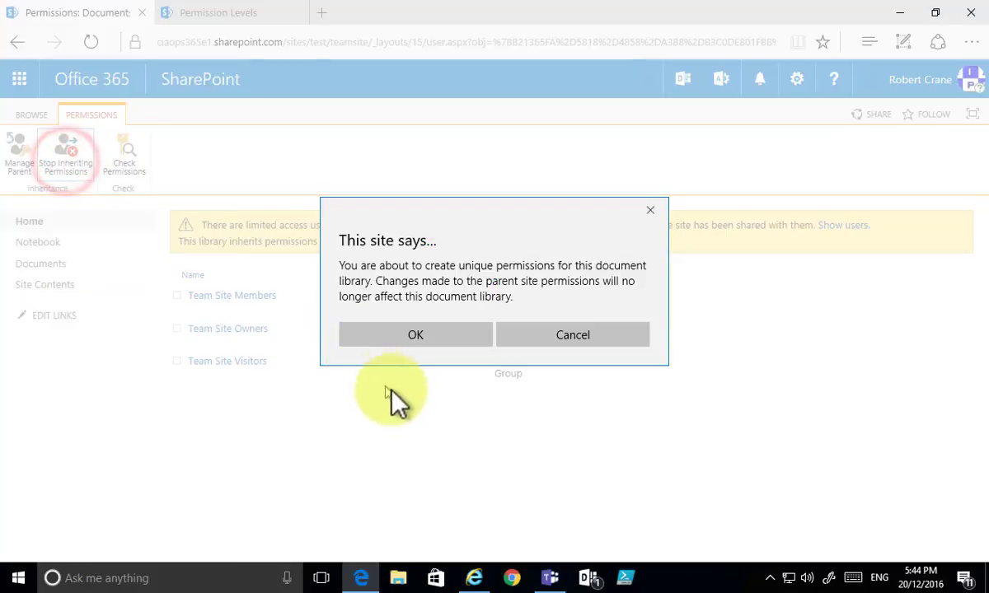
left_click(435, 337)
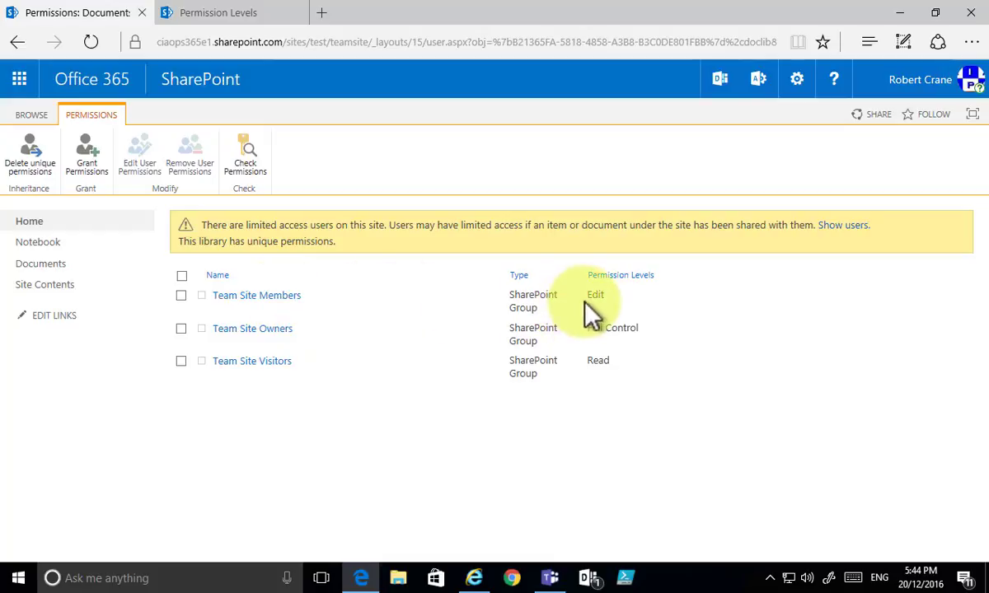
Step: Swap Team Site Members' Edit level for 'Edit but no delete' on the Documents library
left_click(181, 297)
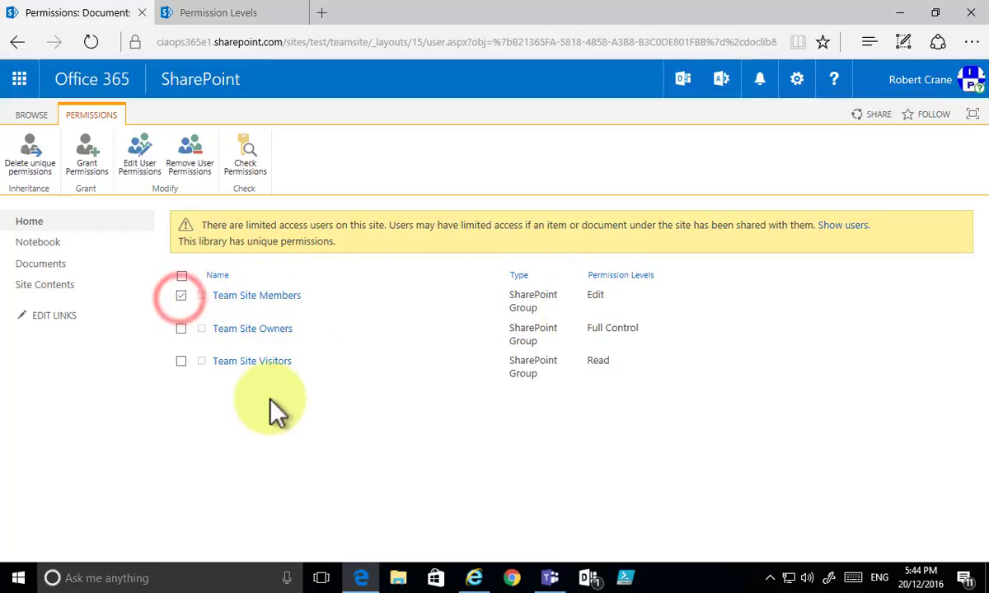
left_click(145, 165)
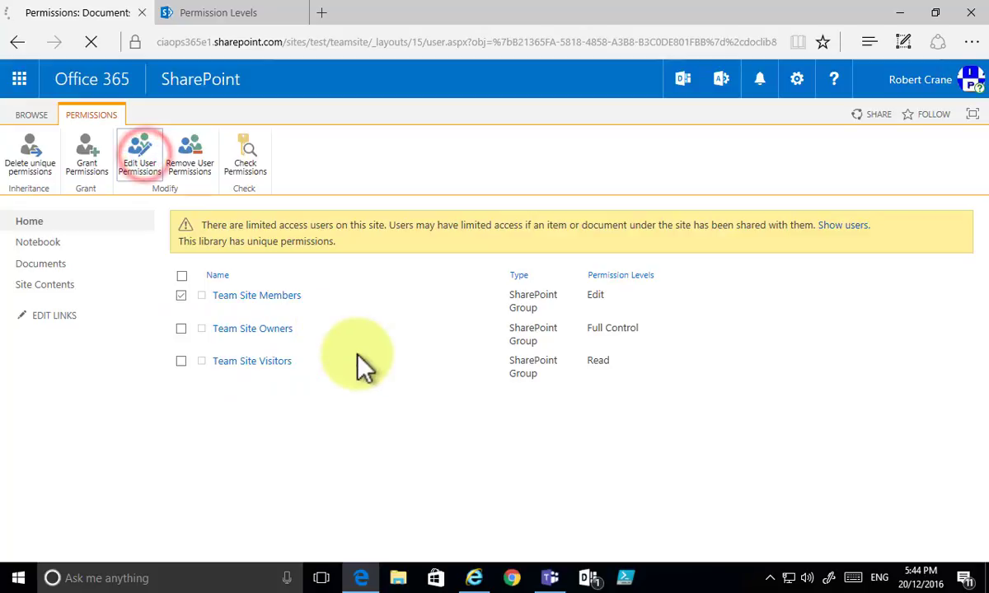
scroll(402, 381, "down", 2)
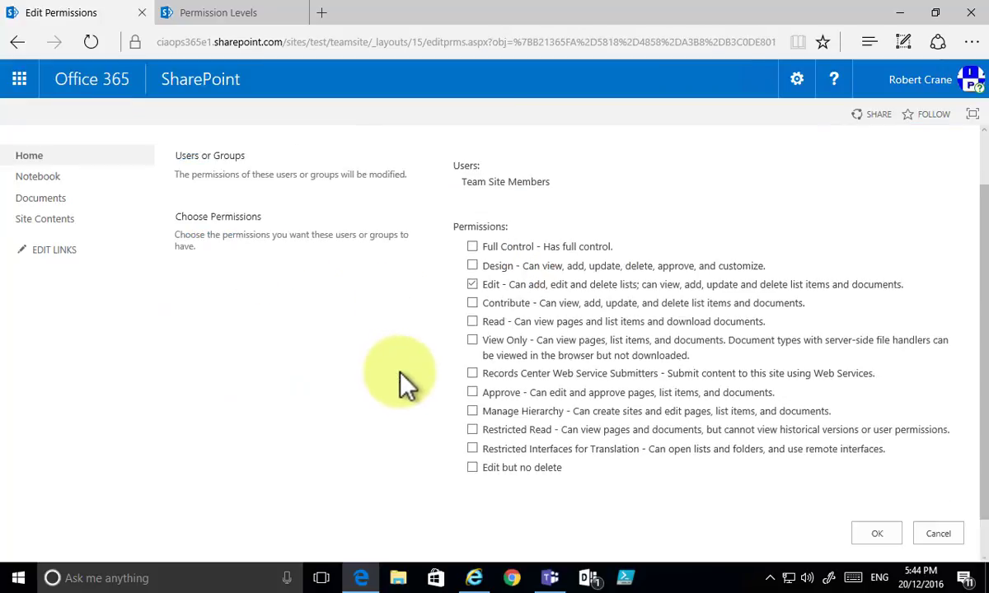
left_click(472, 242)
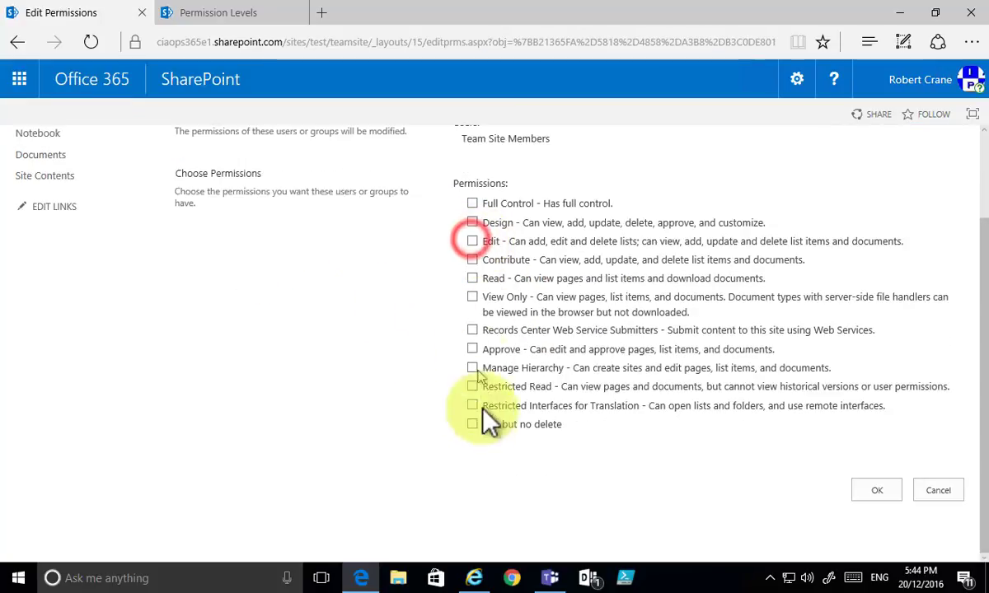
left_click(472, 424)
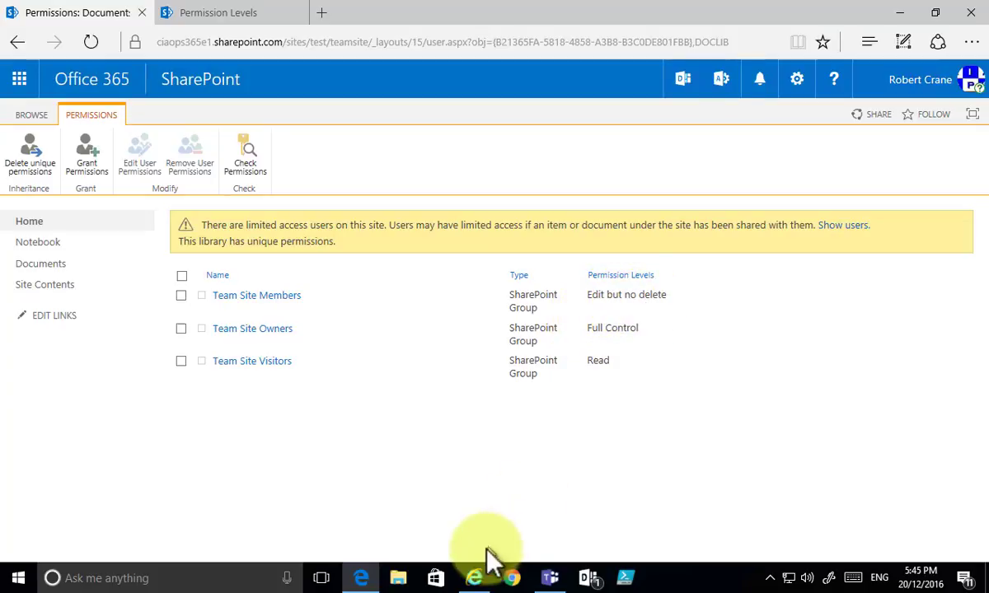
left_click(473, 578)
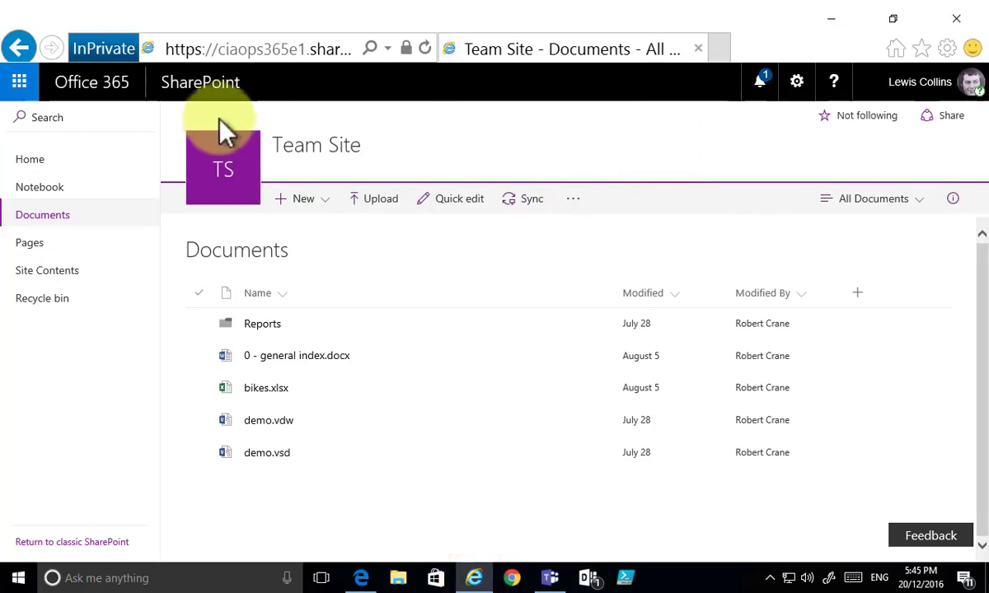
Step: As the member, confirm 0 - general index.docx's menus lack Delete, then revisit the owner's Permission Levels
left_click(424, 48)
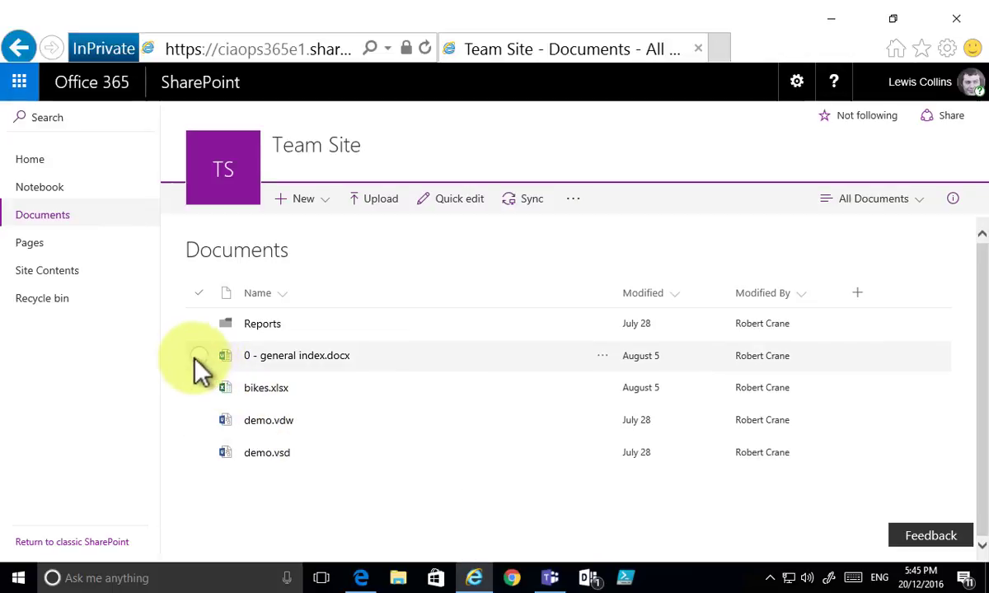
left_click(199, 355)
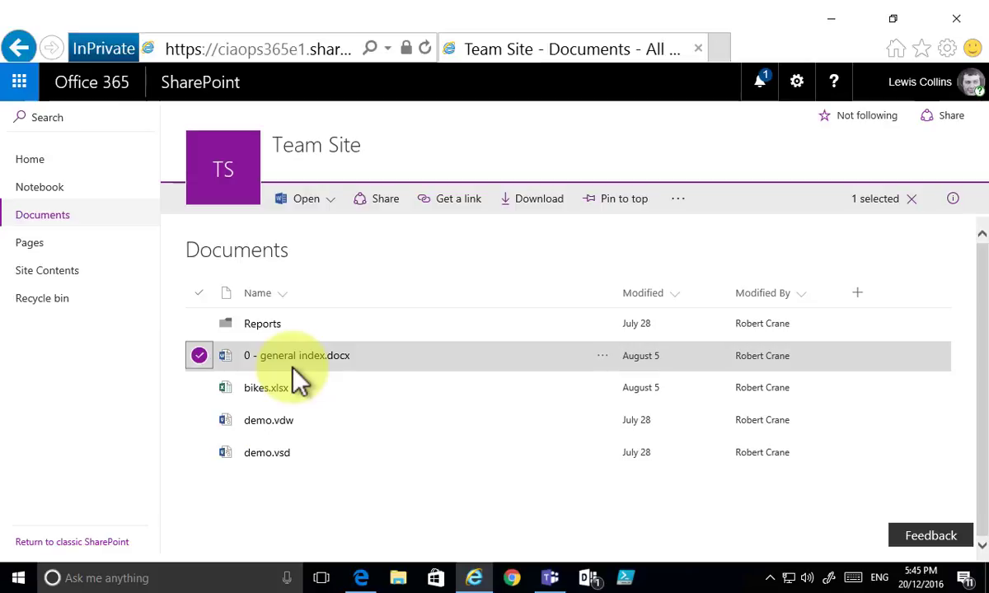
right_click(372, 365)
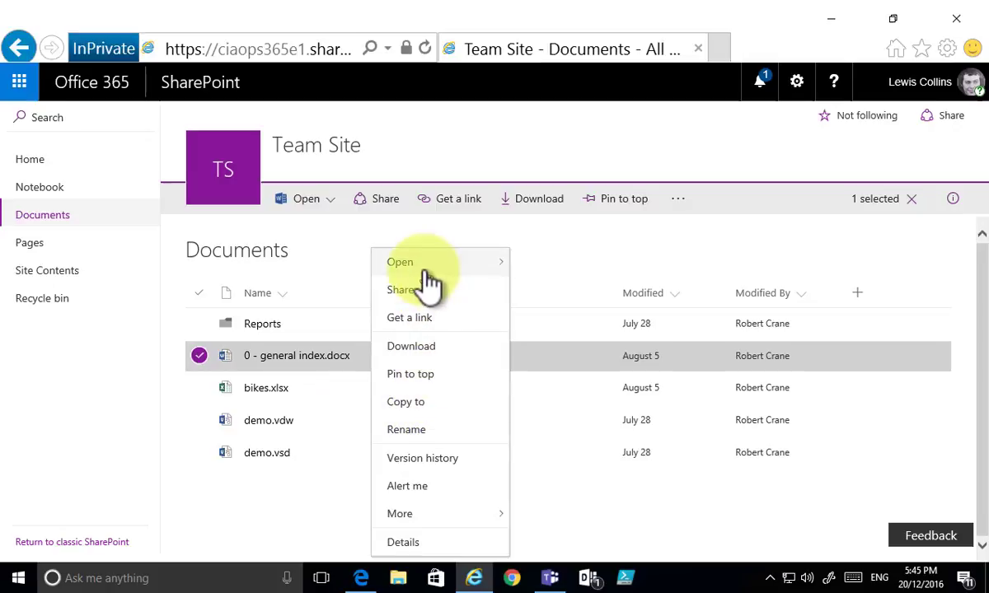
mouse_move(425, 272)
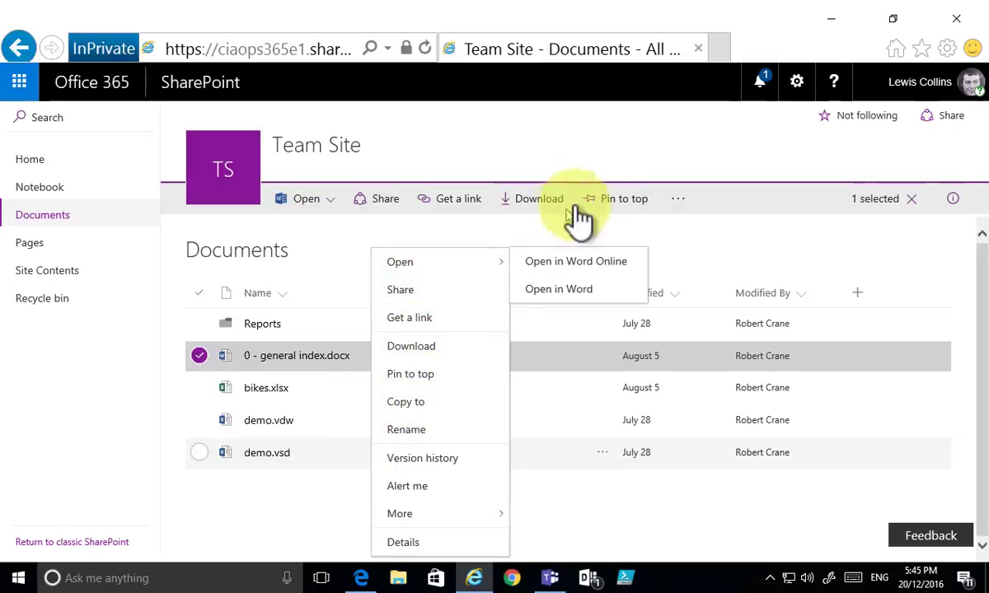
left_click(675, 199)
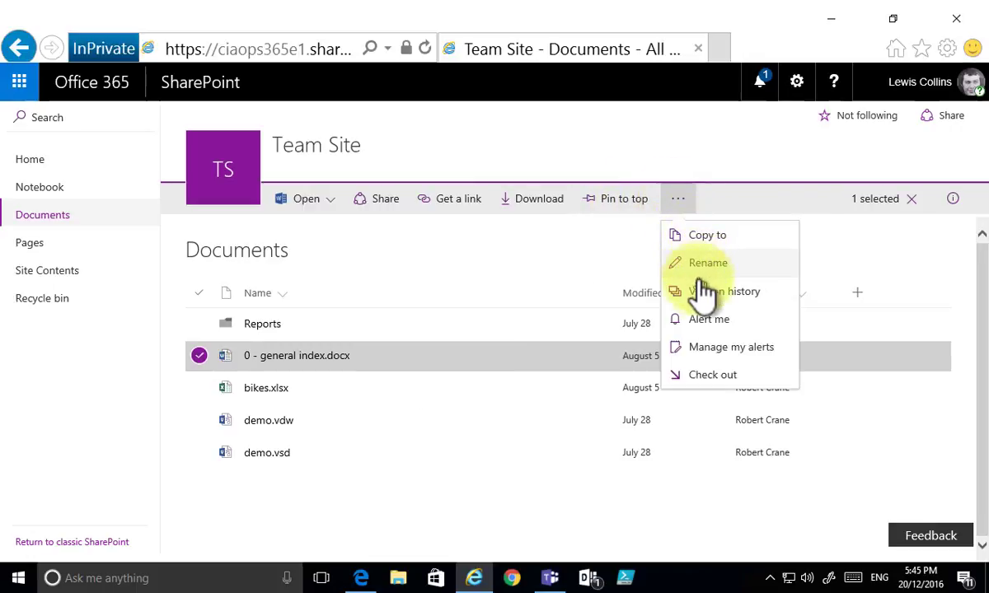
left_click(546, 259)
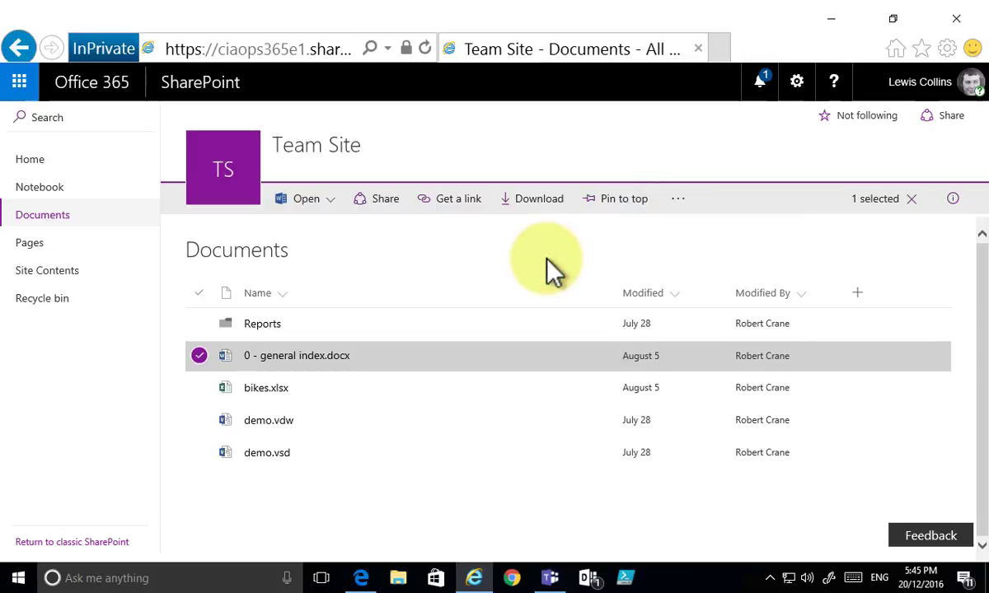
left_click(475, 580)
left_click(199, 19)
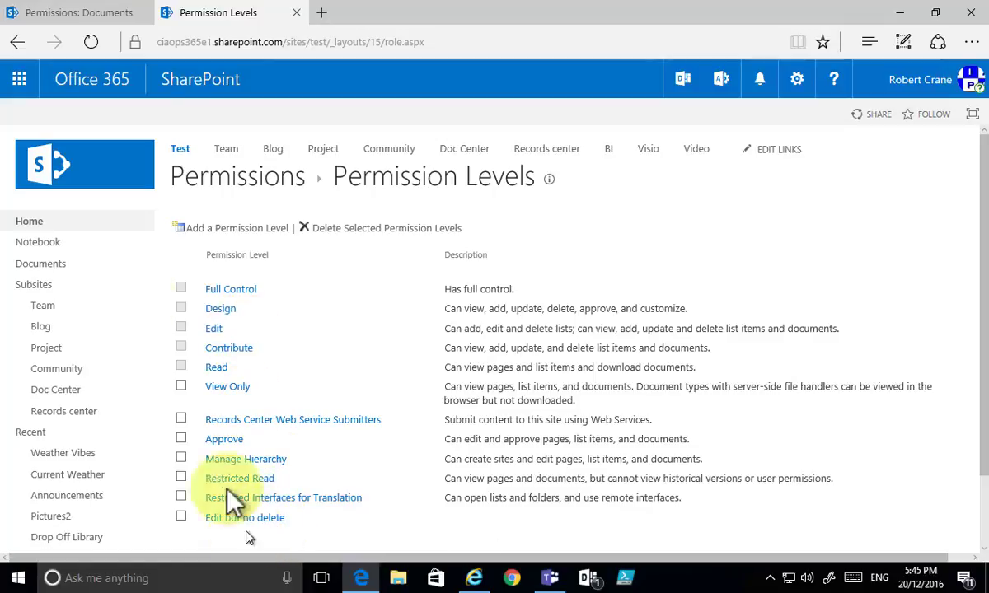
Step: Reopen the Documents permissions page and recheck the file's action menu in the member's session
left_click(108, 15)
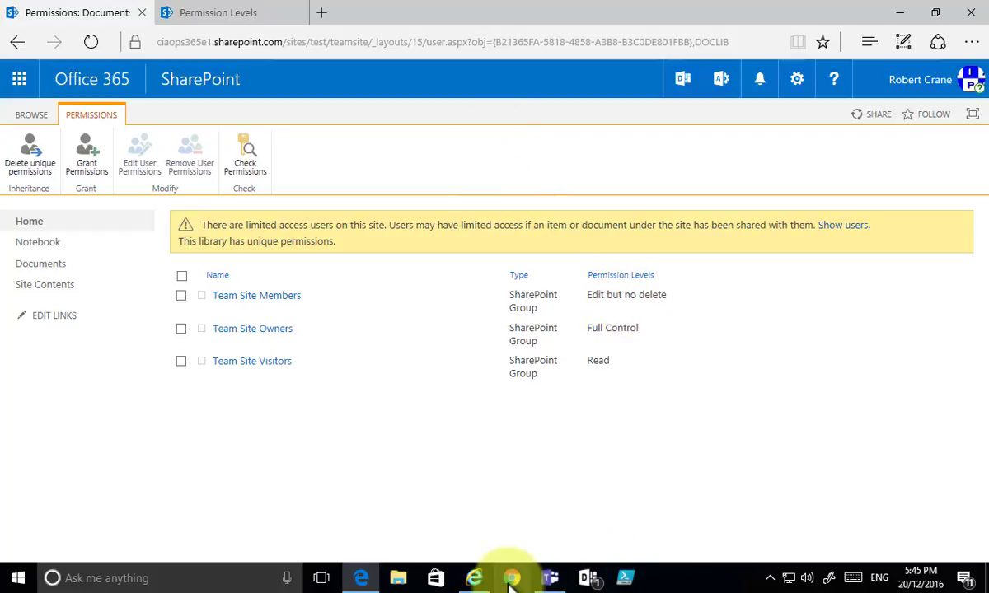
left_click(476, 577)
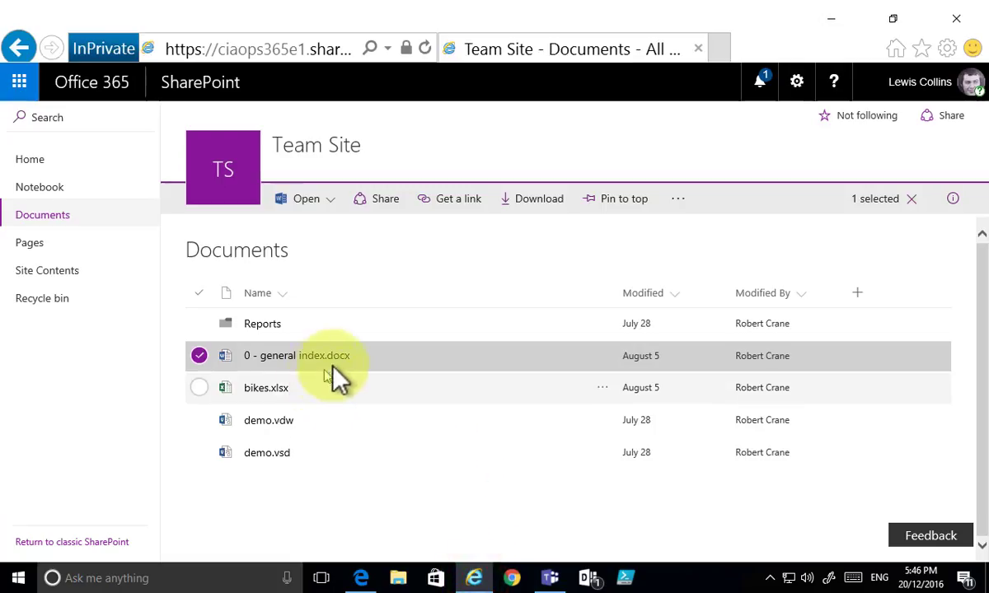
right_click(356, 366)
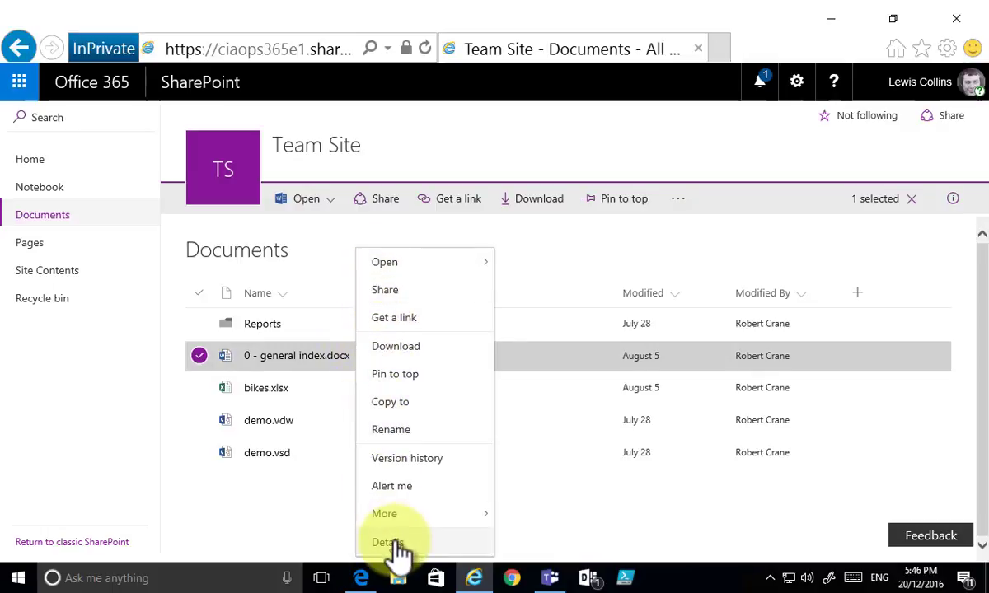
left_click(316, 530)
left_click(360, 577)
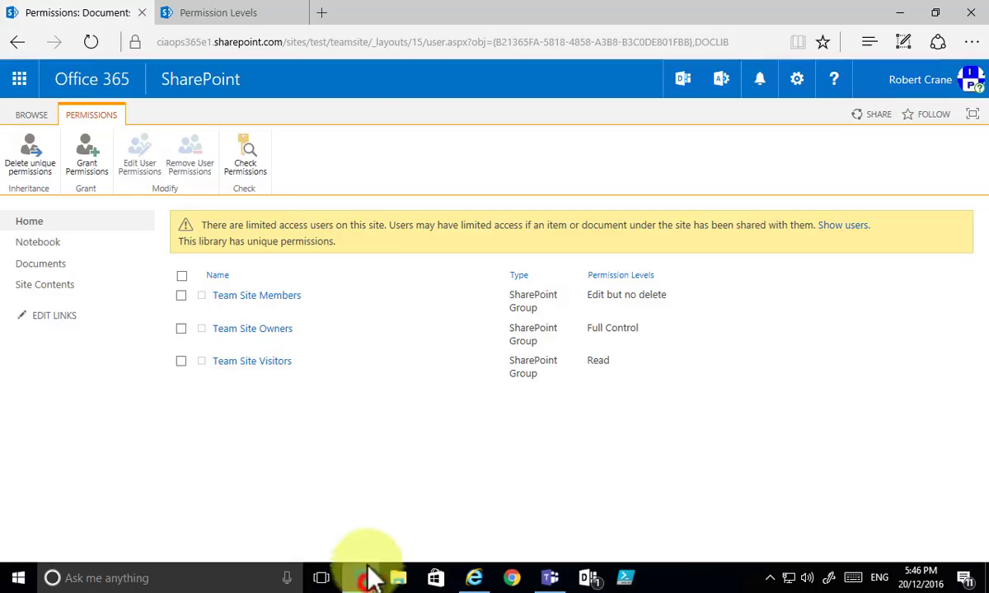
Step: Give Team Site Members the standard Edit level and remove 'Edit but no delete'
left_click(181, 296)
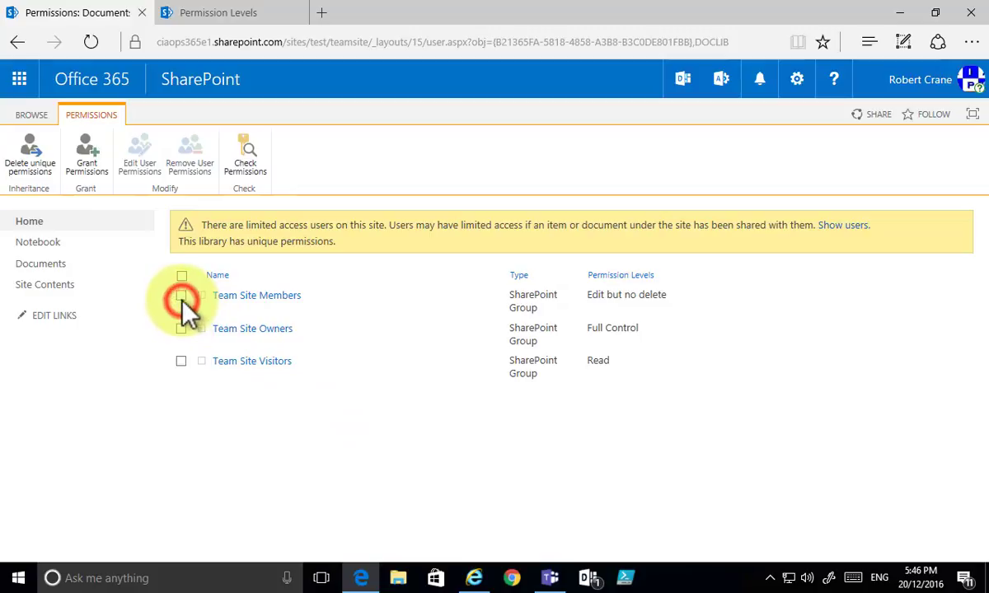
left_click(142, 165)
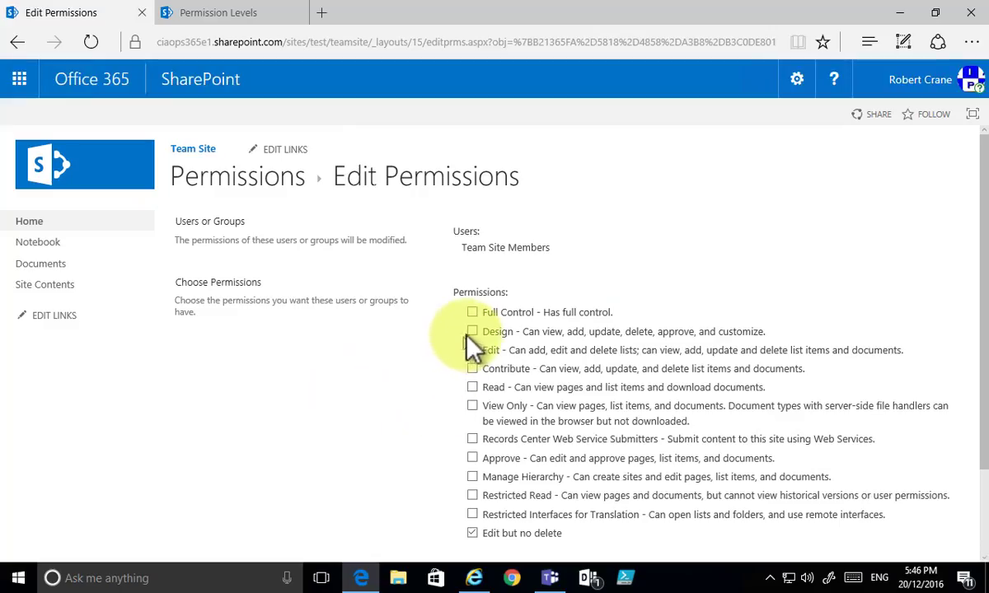
left_click(472, 350)
scroll(445, 412, "down", 1)
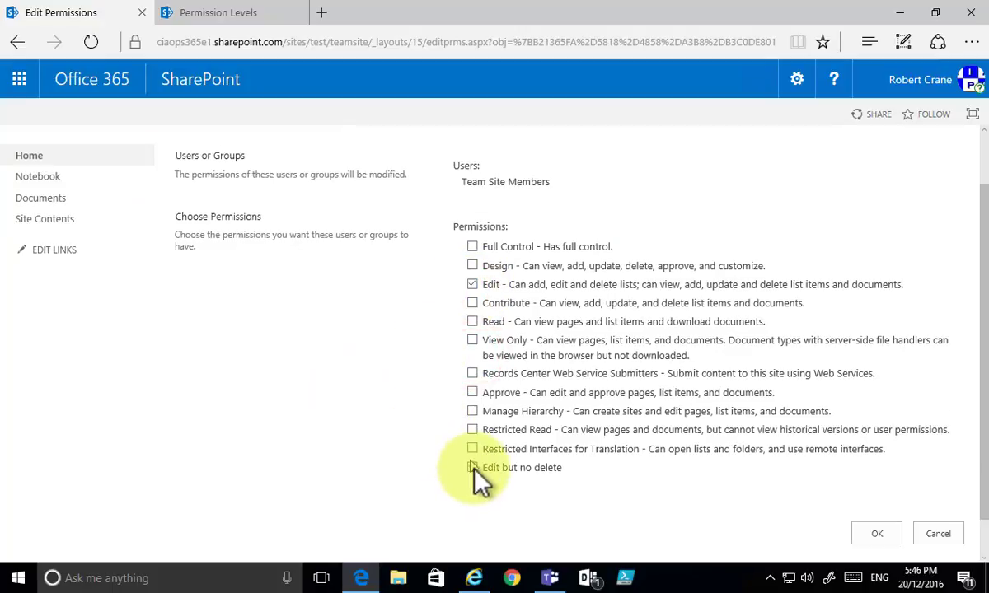
left_click(473, 468)
left_click(877, 533)
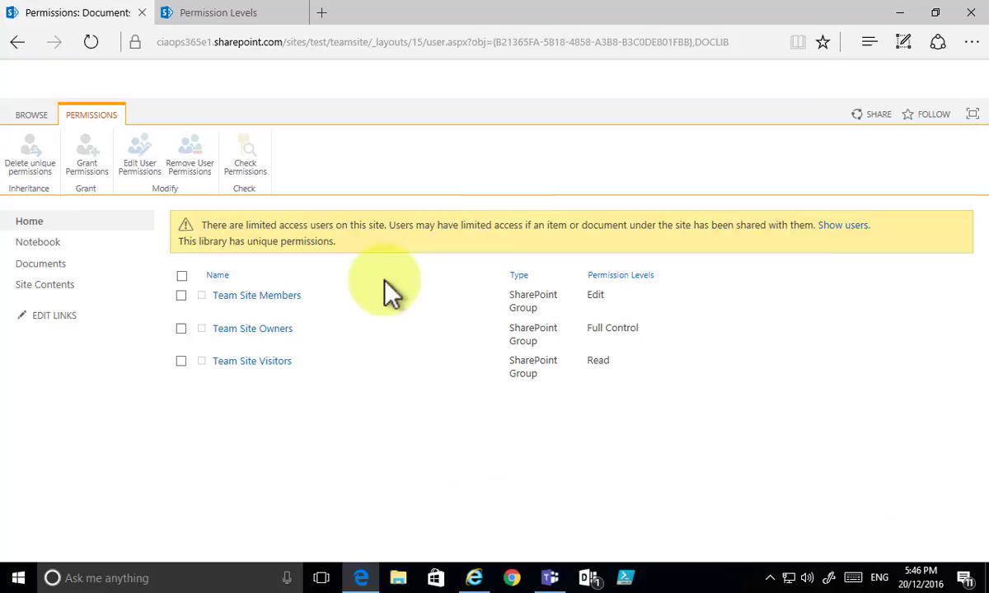
Step: In the member's refreshed library, delete '0 - general index.docx' and confirm the deletion
left_click(475, 580)
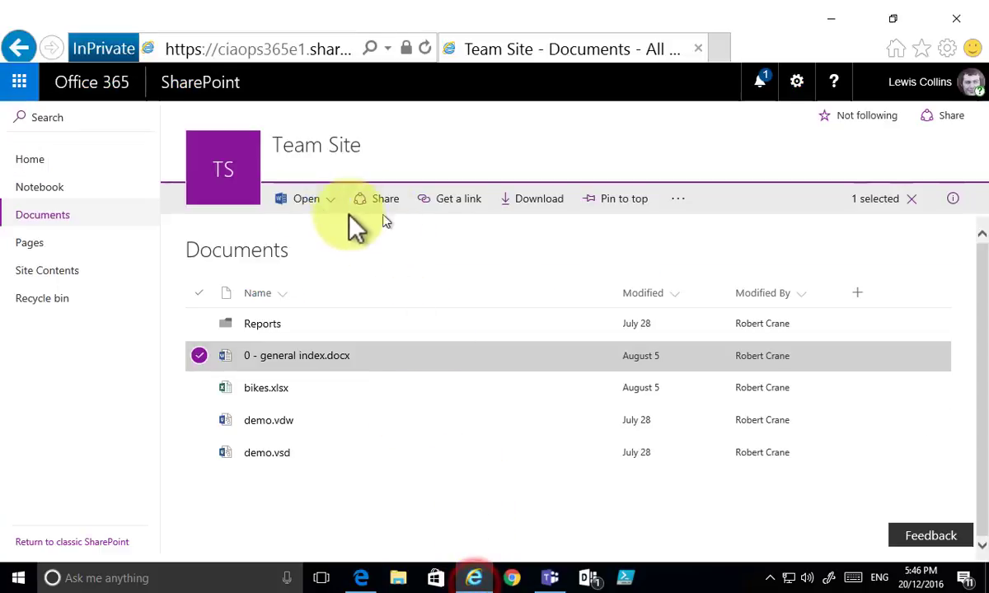
left_click(424, 49)
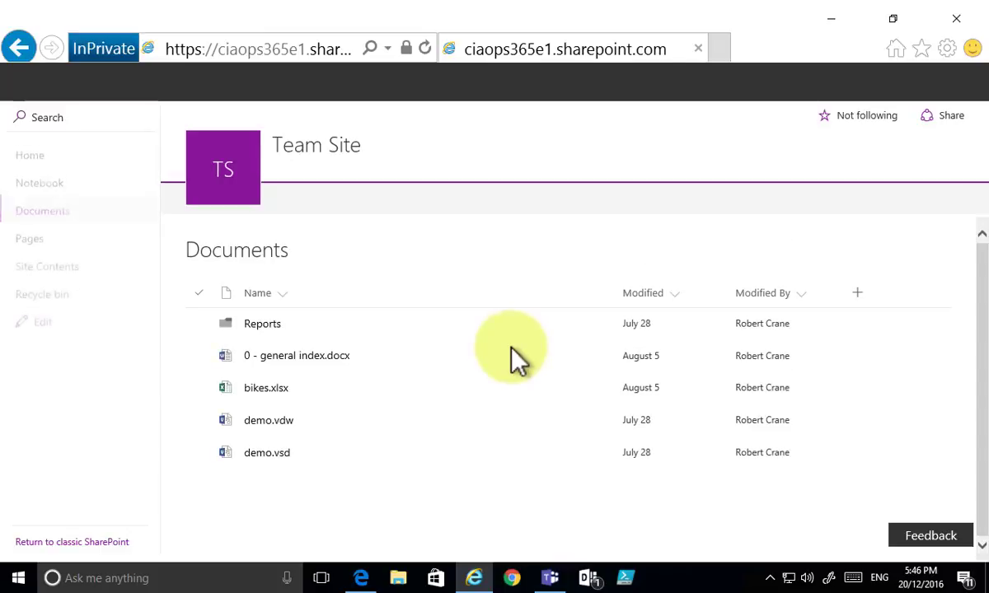
left_click(426, 364)
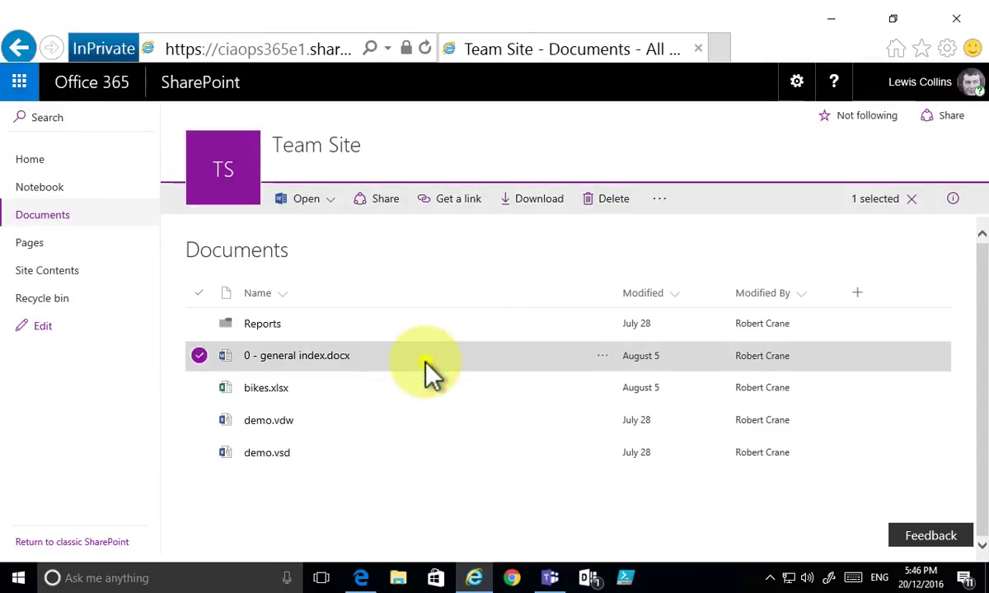
right_click(426, 365)
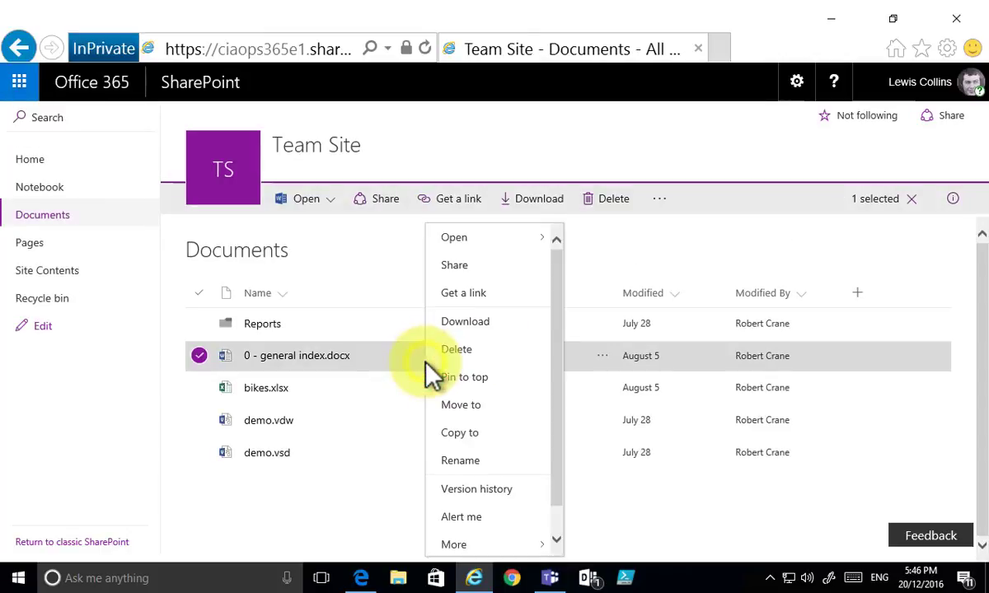
left_click(474, 351)
left_click(483, 354)
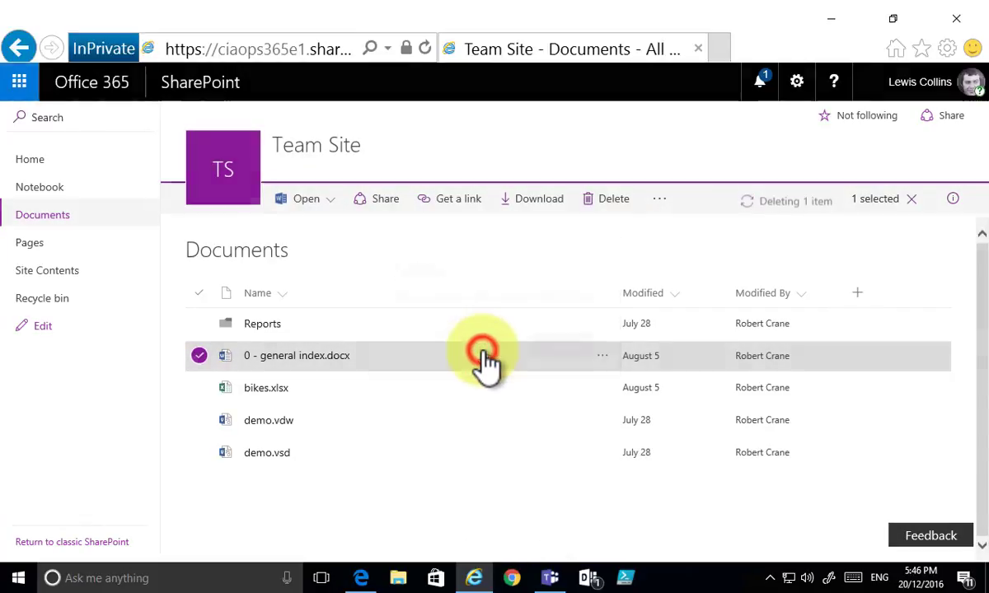